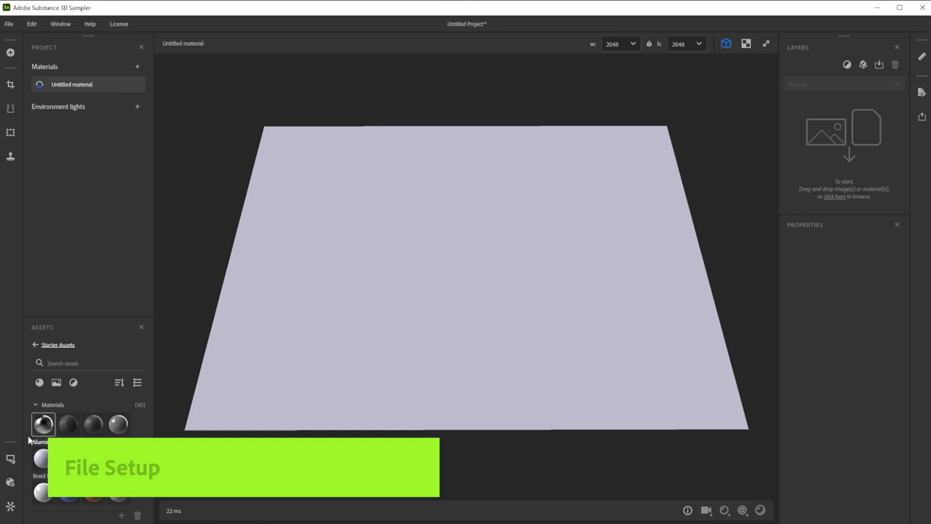
Step: Browse the viewer's preview meshes and environments, then edit the displacement Height Scale
click(10, 458)
scroll(58, 414, down, 5)
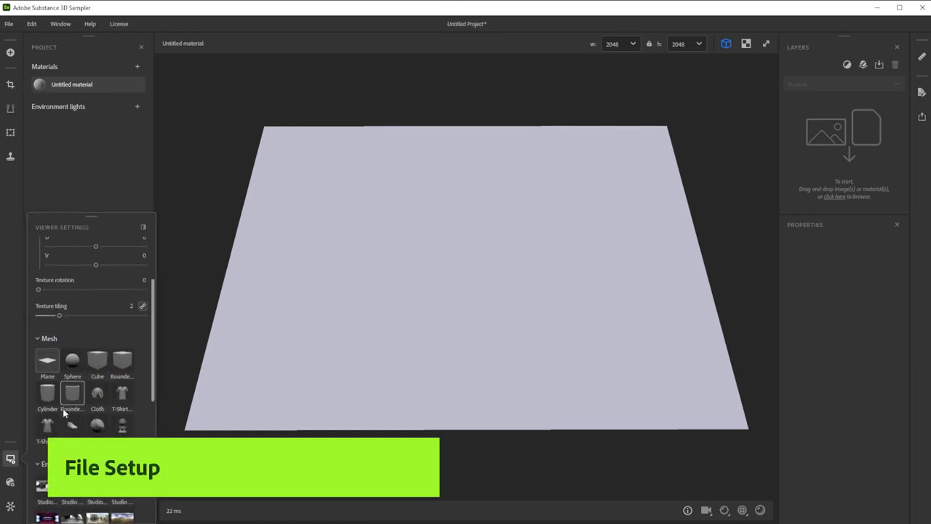
scroll(63, 408, down, 2)
mouse_move(42, 515)
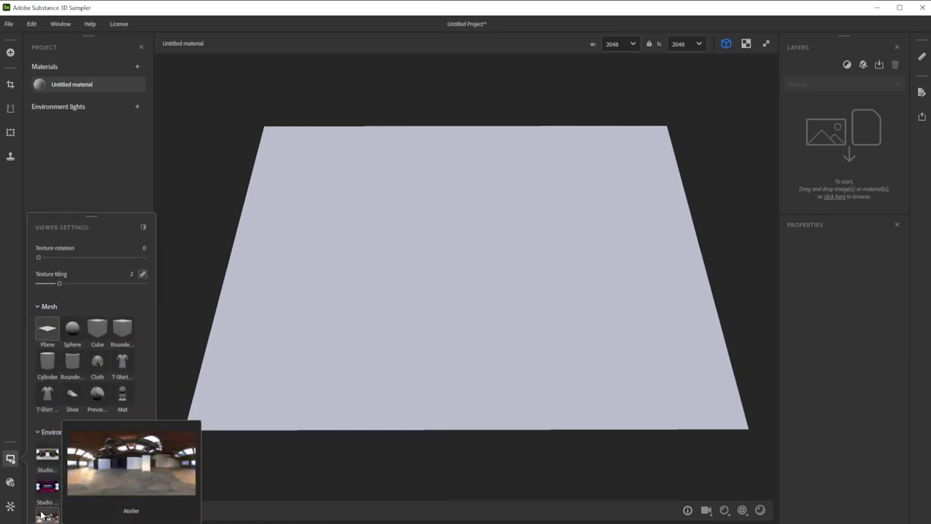
click(725, 510)
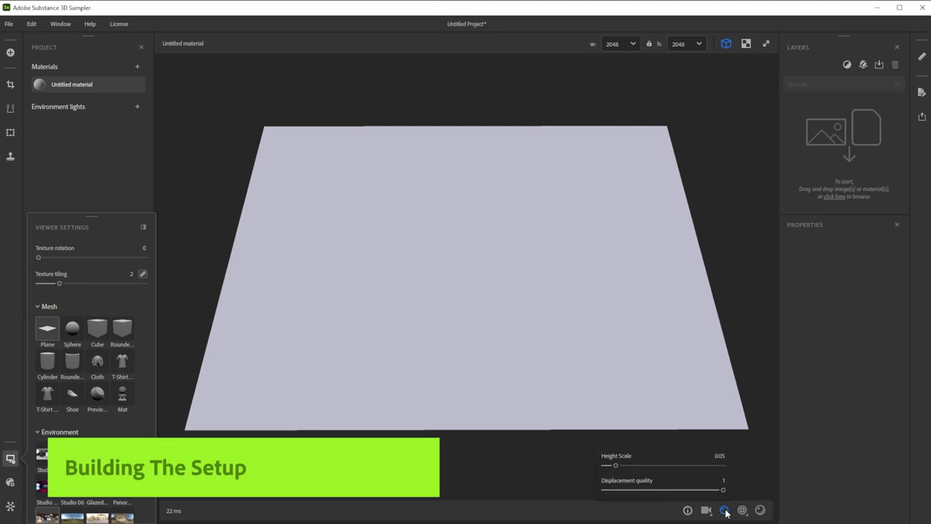
click(720, 457)
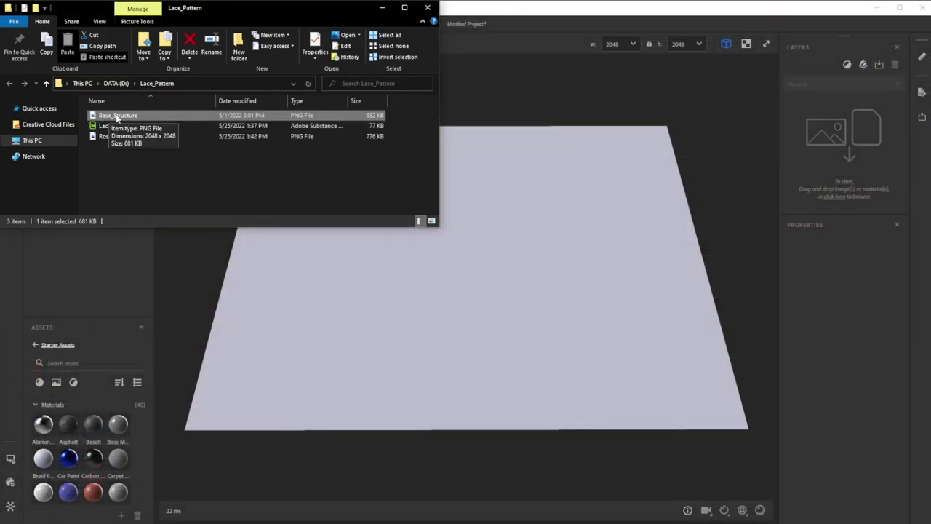
Step: Import Base_Structure.png as an Image to material (B2M) layer with Add a base material off
drag(116, 118, 859, 143)
click(426, 307)
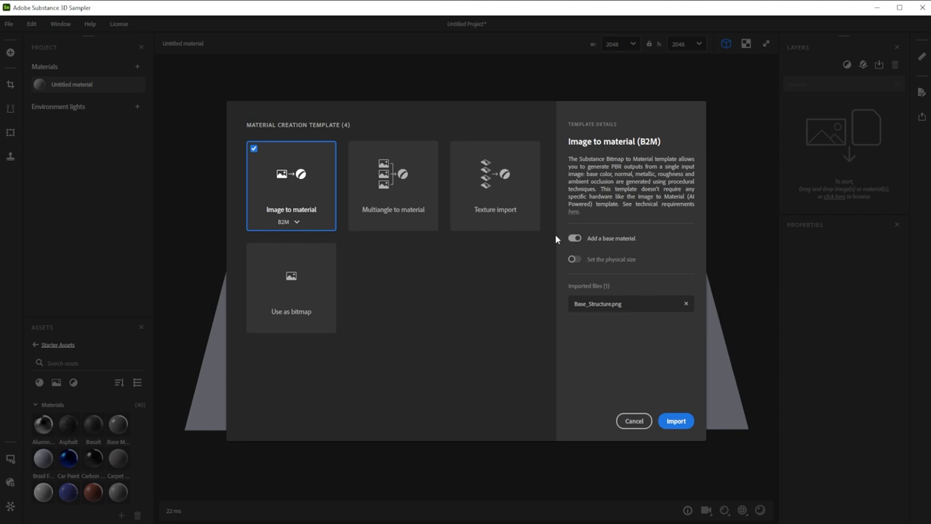
click(576, 239)
click(675, 419)
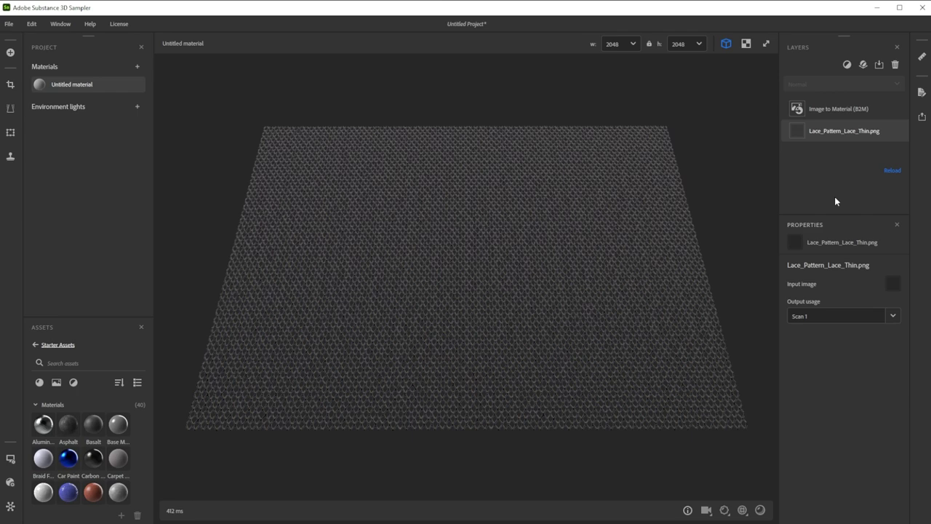
Step: Invert the B2M layer's height and set Medium detail to -1
click(835, 110)
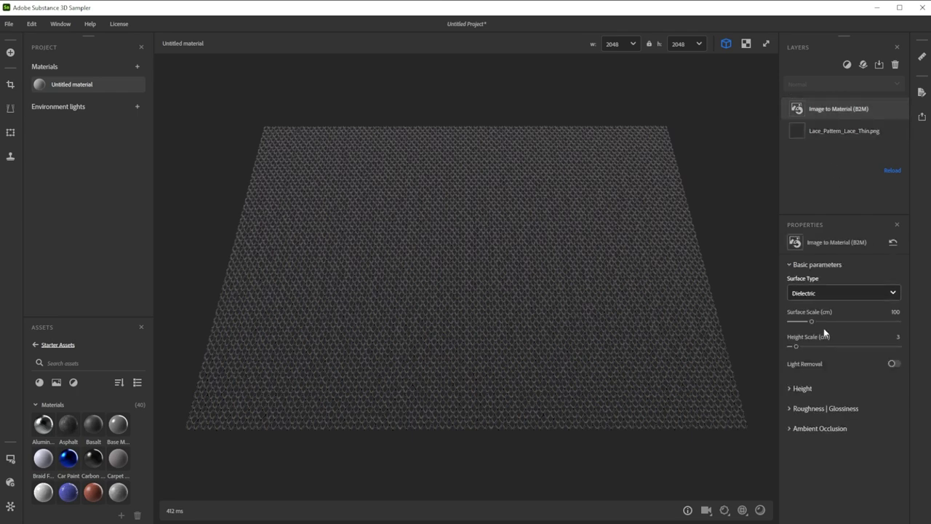
click(798, 389)
click(894, 437)
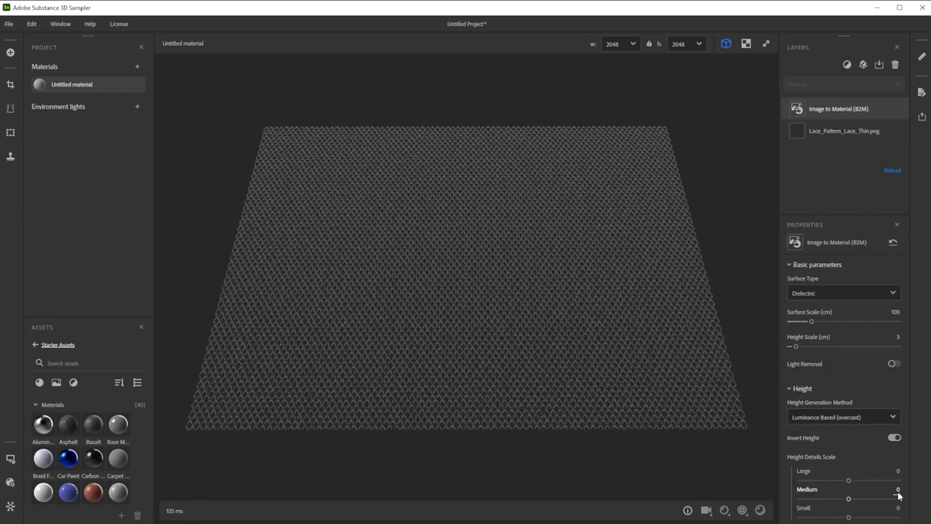
text(-1)
key(Return)
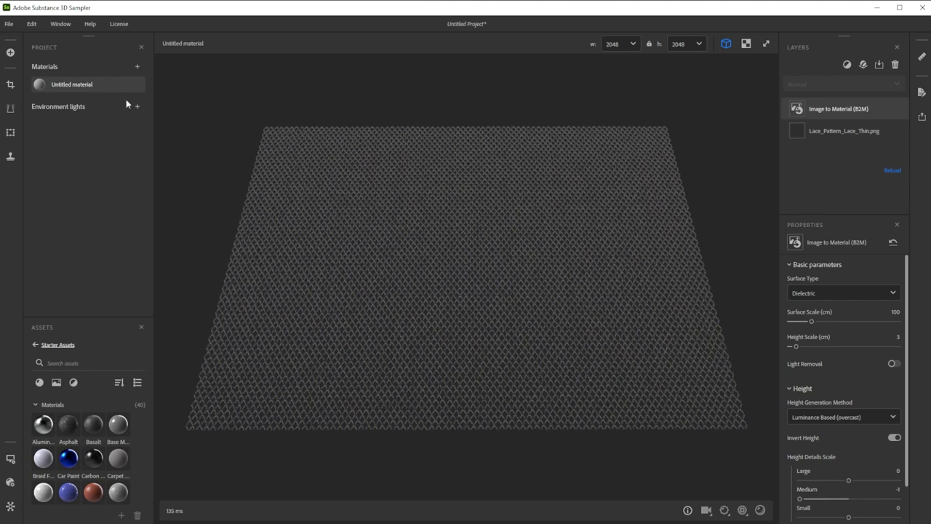
Step: Rename the material to 'Base Structure'
right_click(70, 85)
click(93, 147)
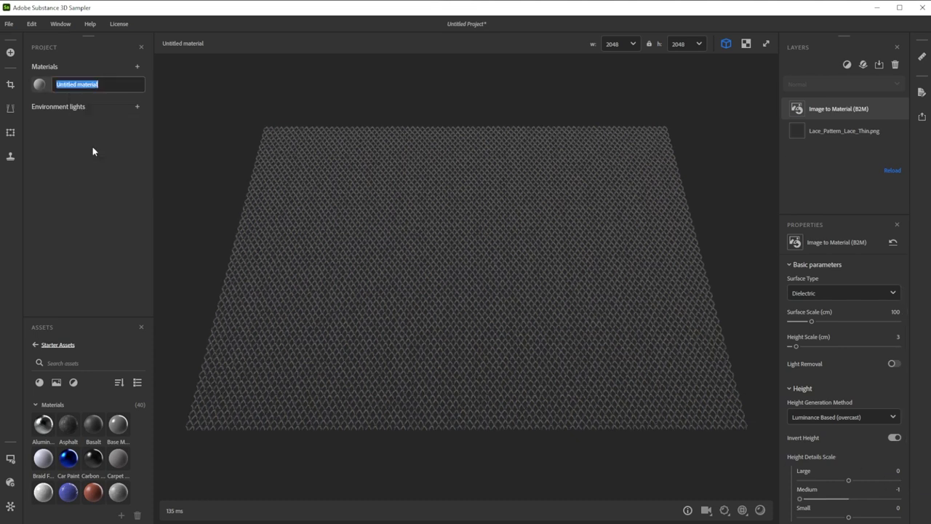
text(Base Structure)
key(Return)
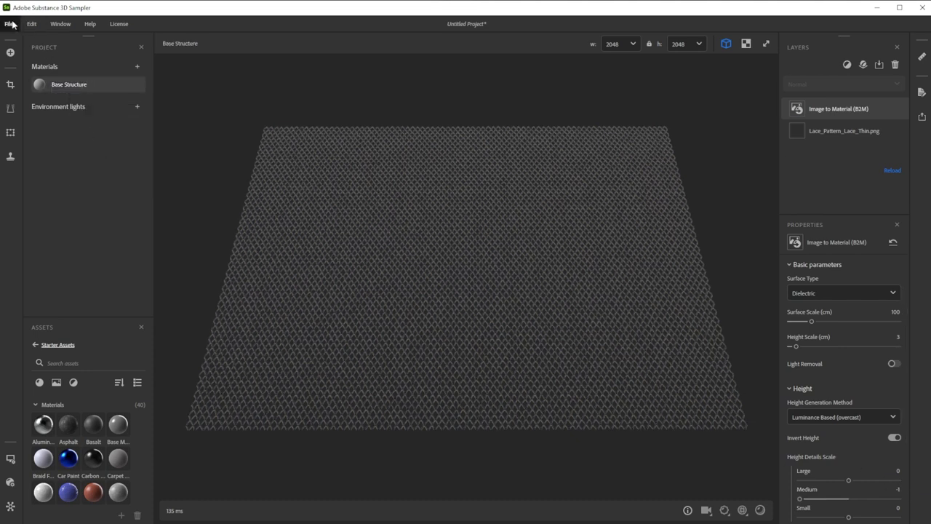
Step: Save the project as Lace_Pattern
click(8, 23)
click(27, 125)
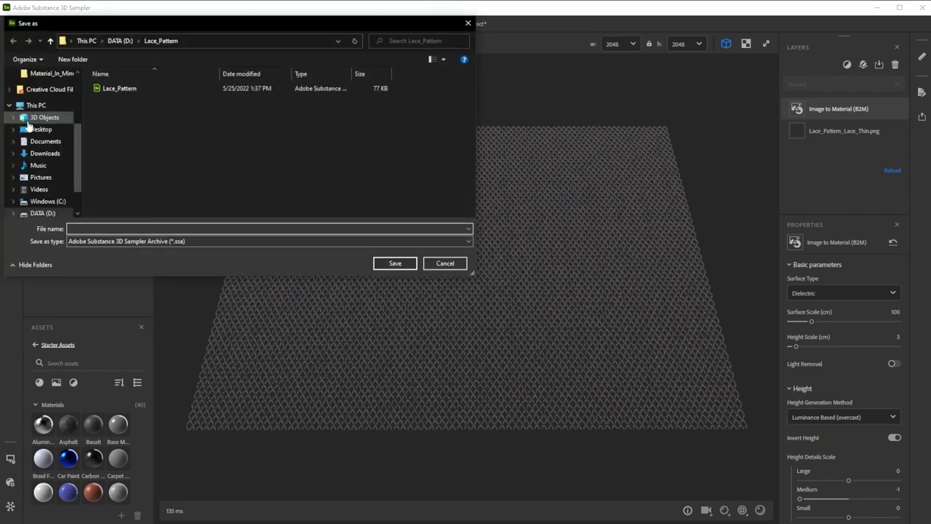
click(119, 88)
click(395, 262)
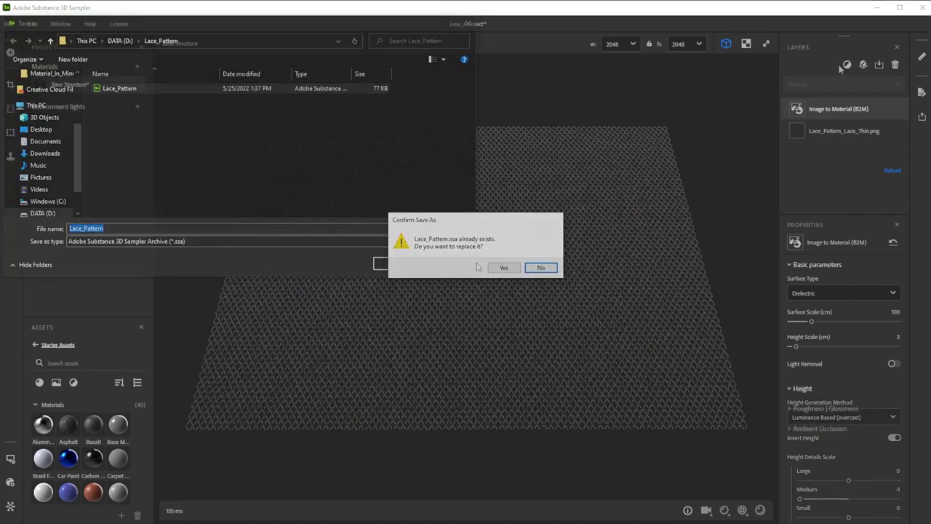
Step: Confirm the overwrite, then add a Channel Switch layer using Ambient Occlusion at 0.7 opacity
click(503, 266)
click(846, 64)
text(ch)
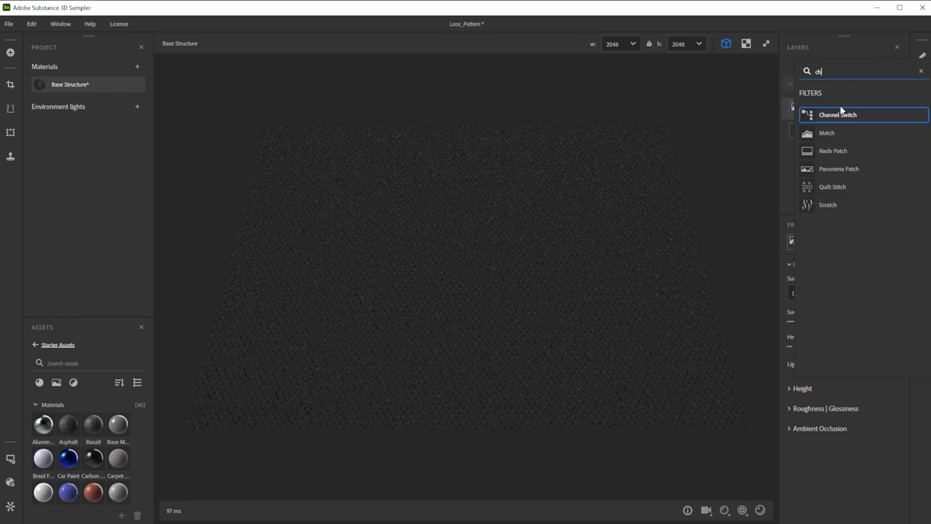
click(838, 115)
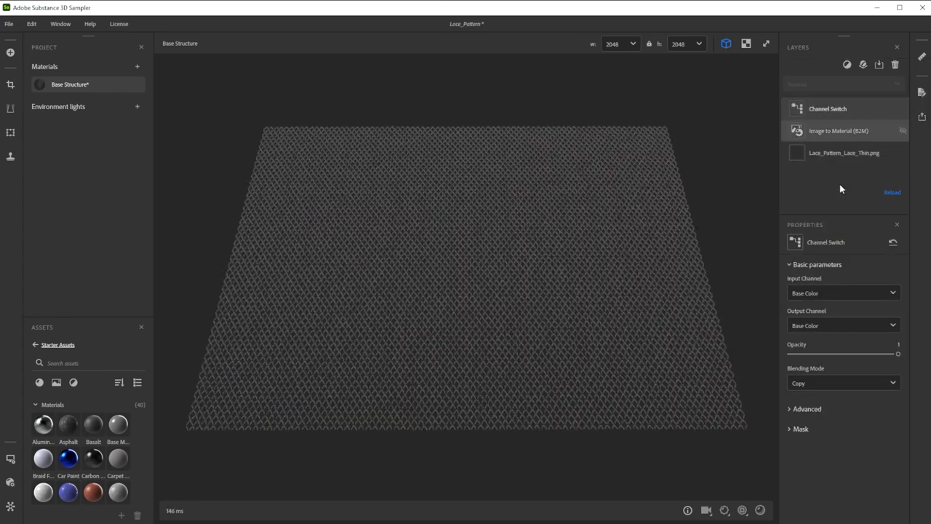
click(827, 293)
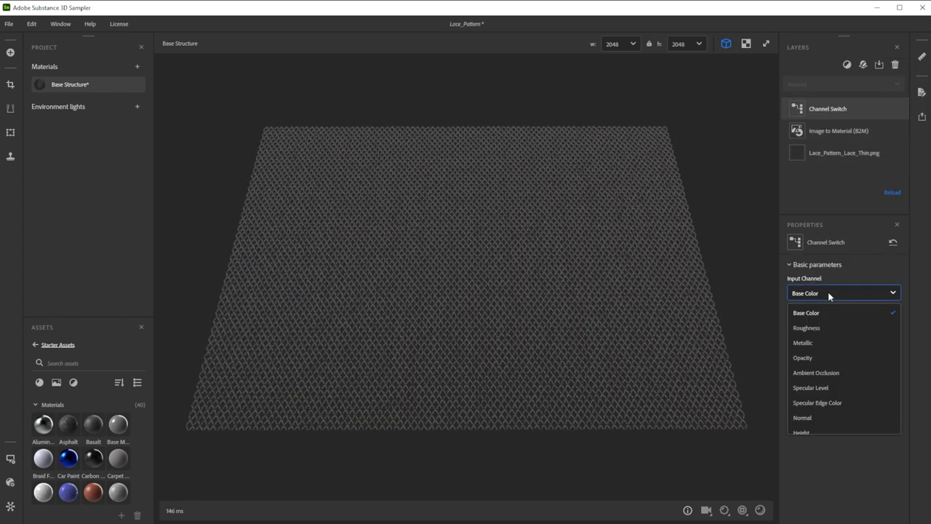
click(817, 372)
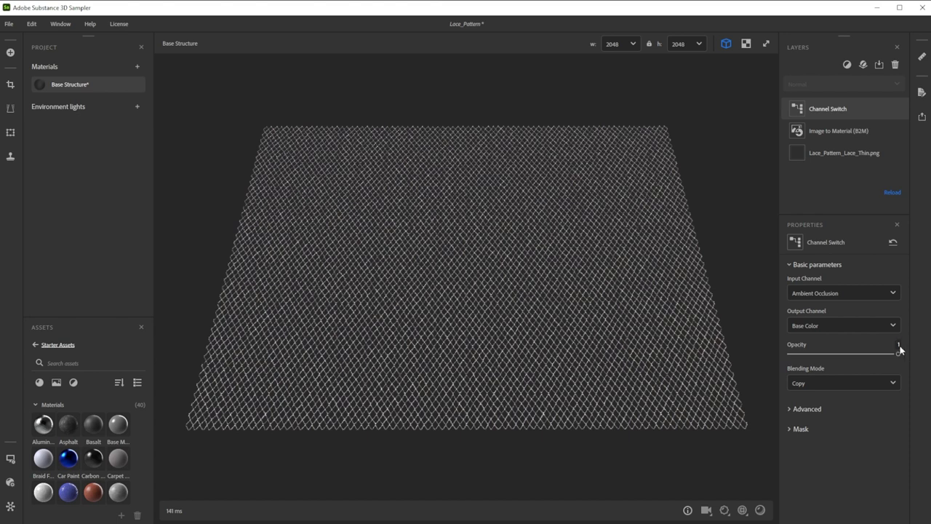
key(Return)
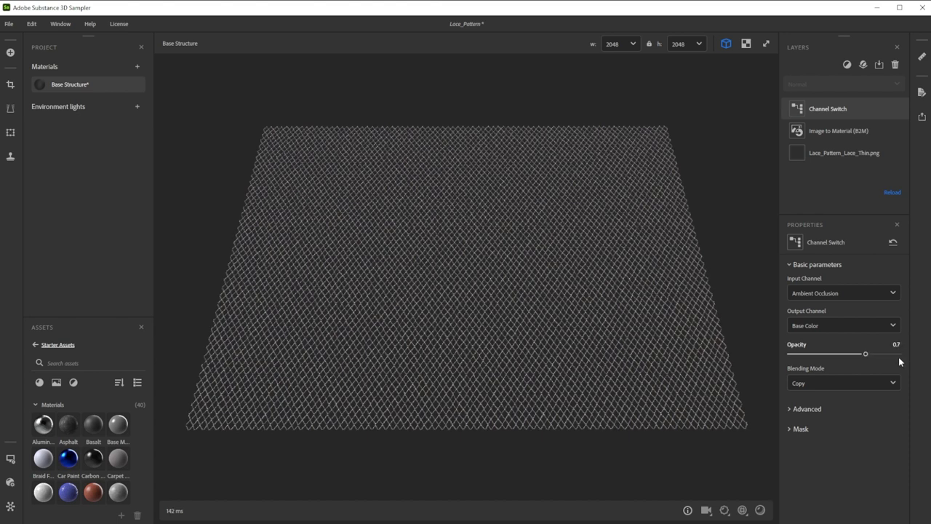
Step: Add a Pattern layer set to Checker with Pattern Tile 200
click(847, 65)
text(pat)
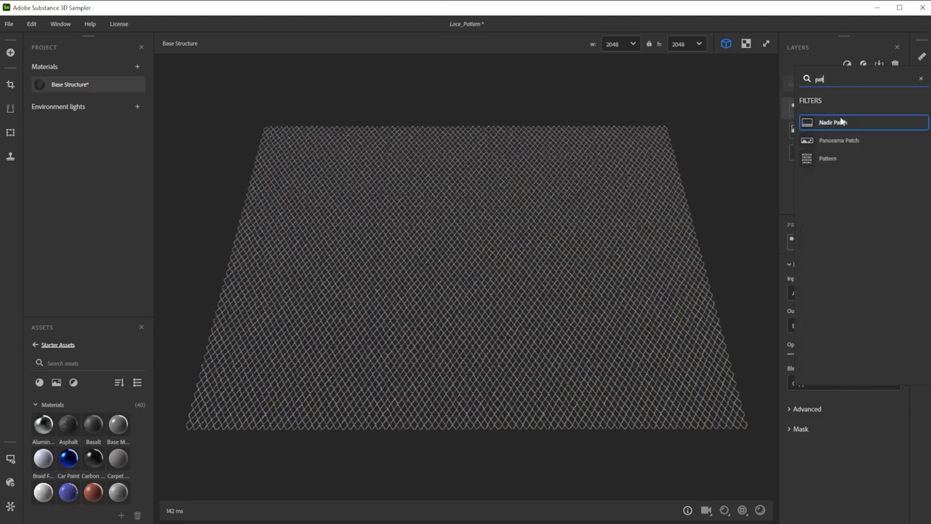
click(829, 158)
click(893, 315)
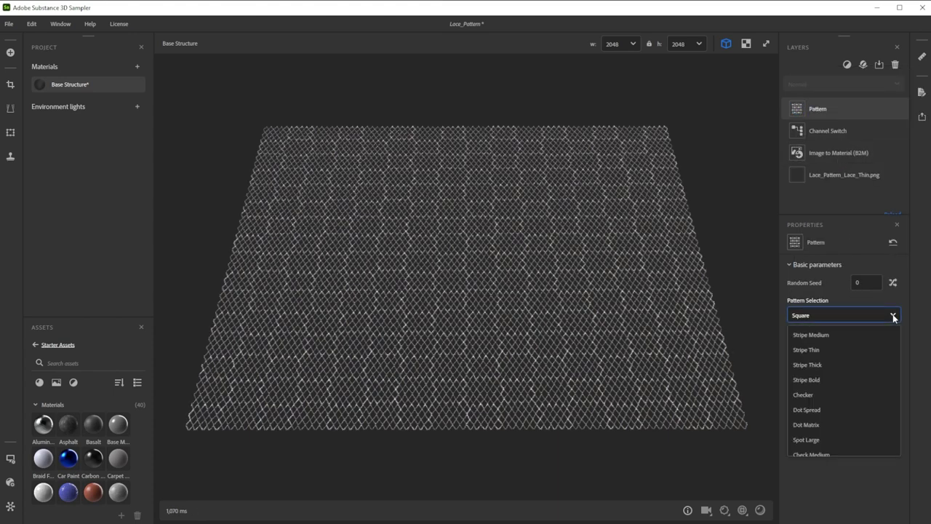
click(841, 393)
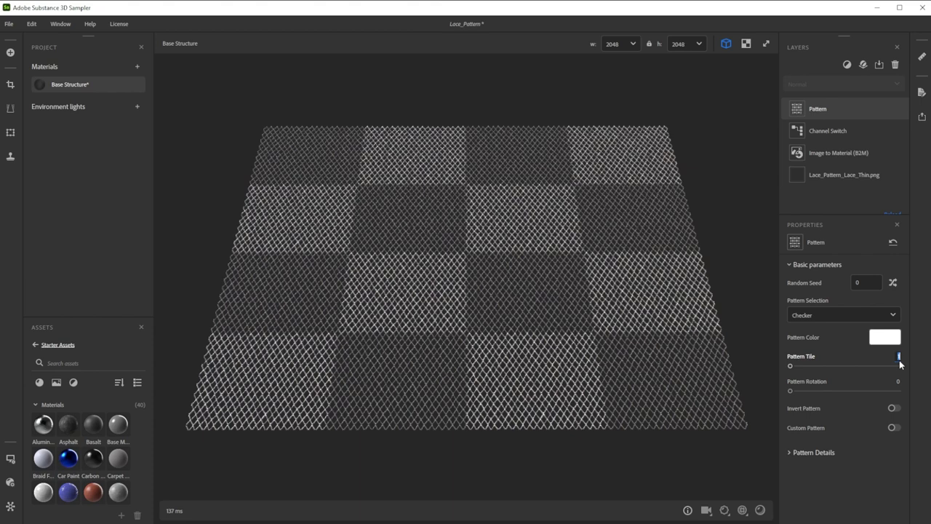
click(896, 356)
text(200)
key(Return)
Step: Set Pattern Blur to 0.3 under Pattern Details
click(794, 457)
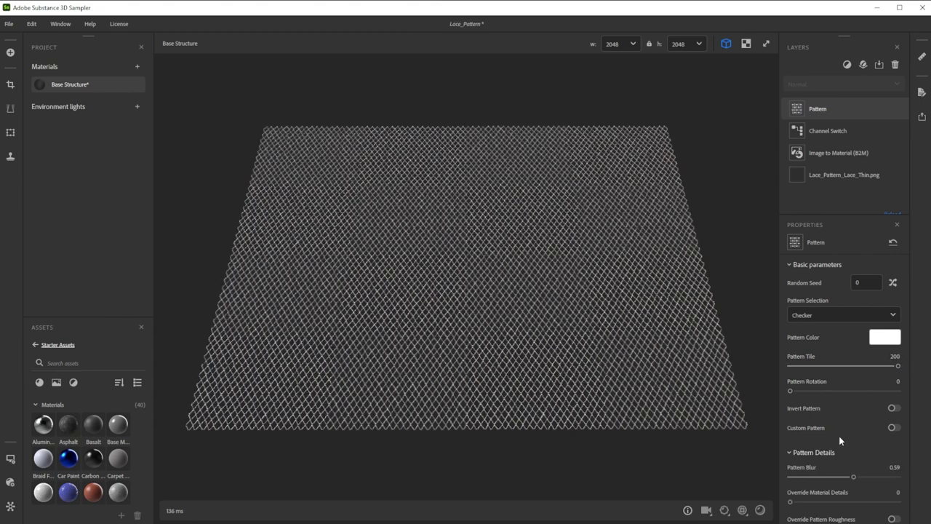
scroll(838, 436, down, 1)
click(893, 420)
text(0.3)
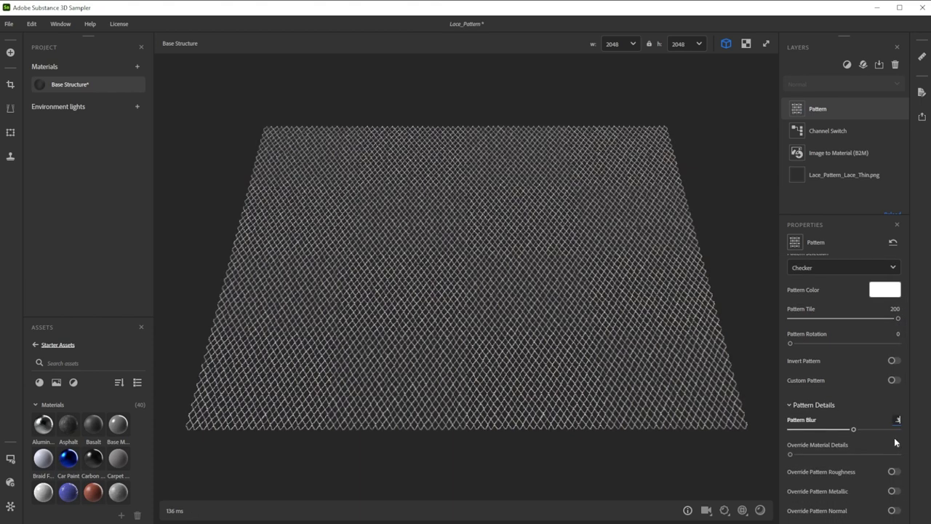
key(Return)
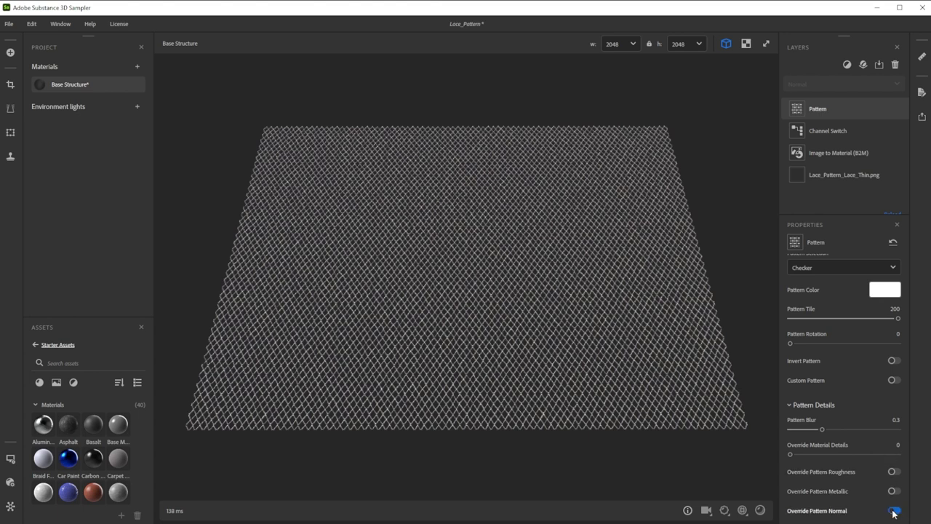
Step: Add a Transform layer with Scale X and Scale Y both set to 2
click(846, 65)
text(tr)
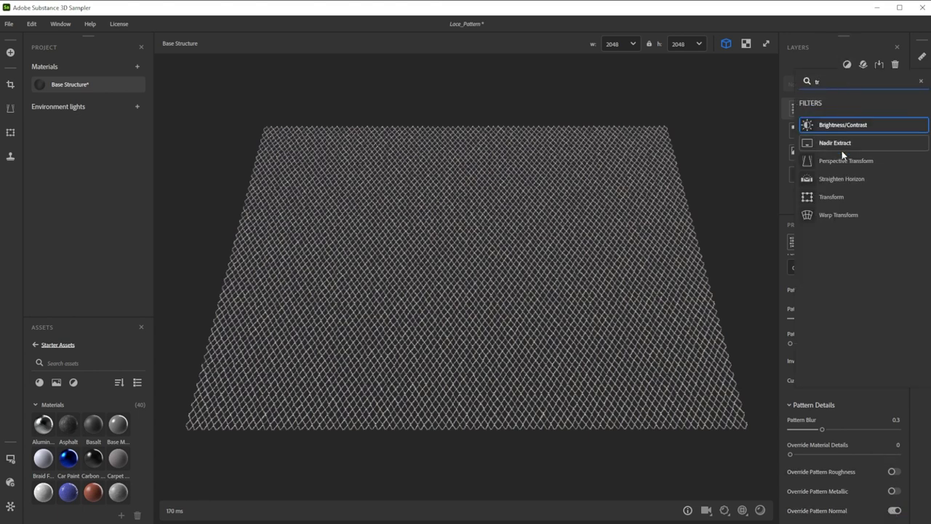
click(835, 197)
click(791, 341)
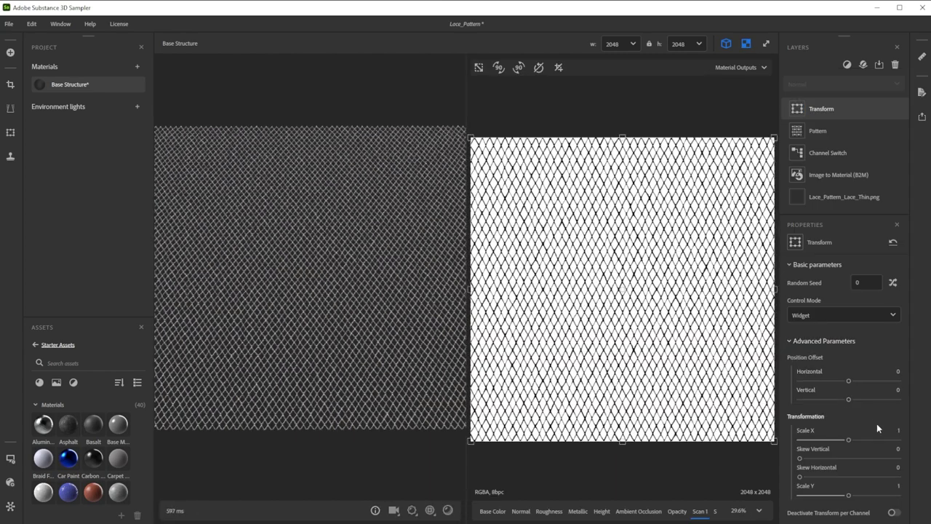
click(898, 430)
text(2)
click(898, 485)
text(2)
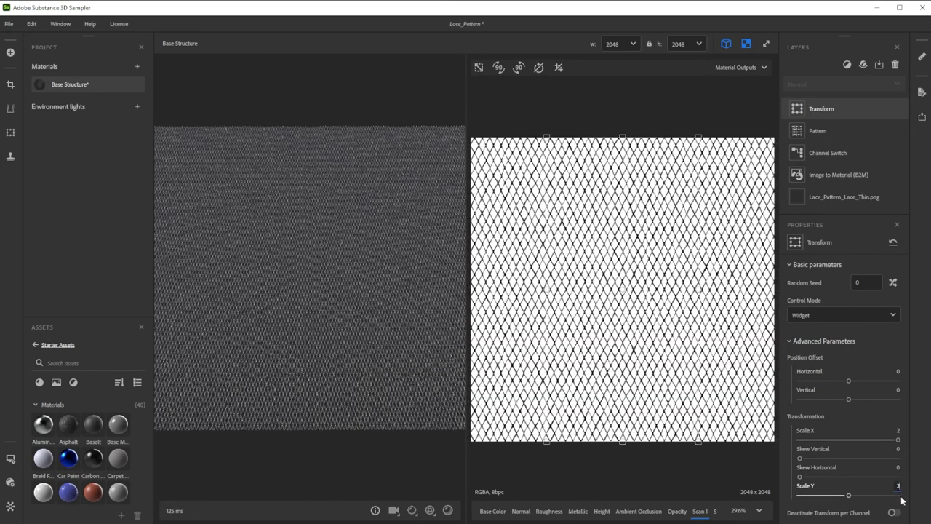
key(Return)
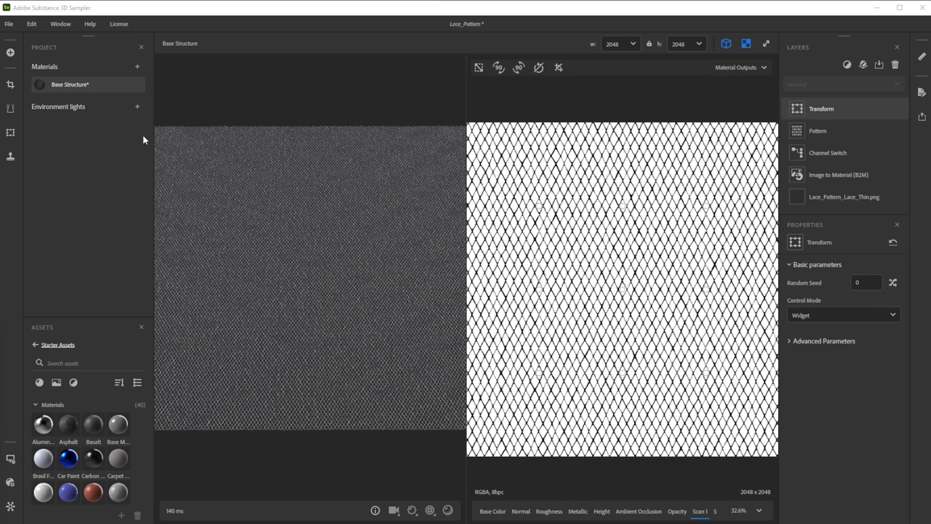
Step: Create a new material named 'Rose Pattern'
click(138, 66)
click(166, 85)
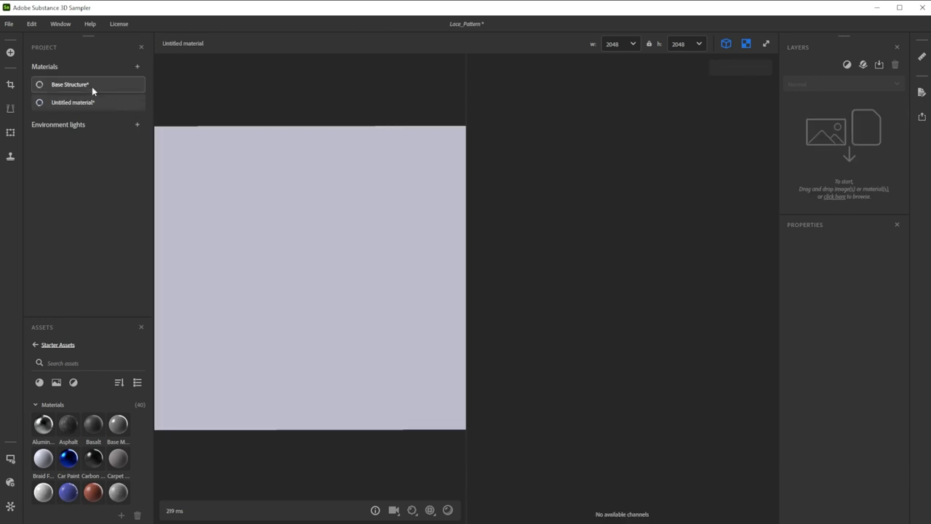
right_click(68, 104)
click(105, 168)
text(Rose Pattern)
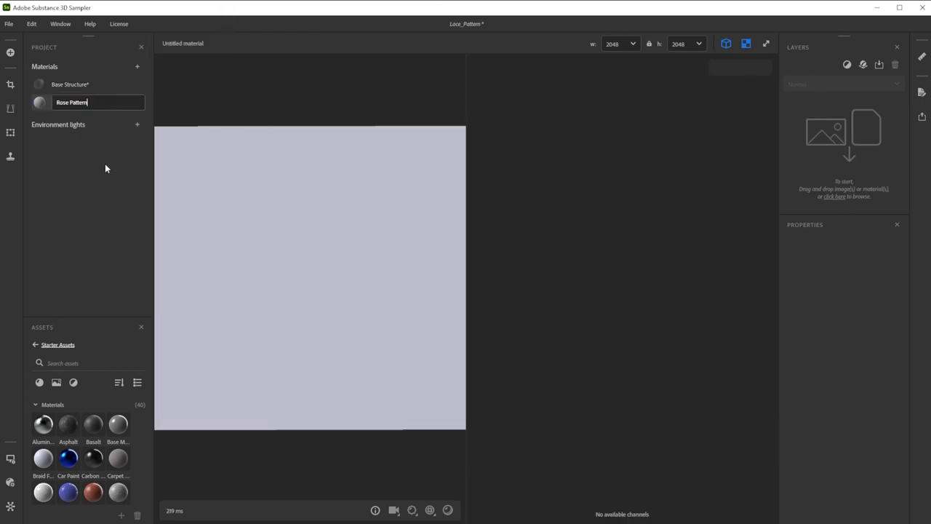
key(Return)
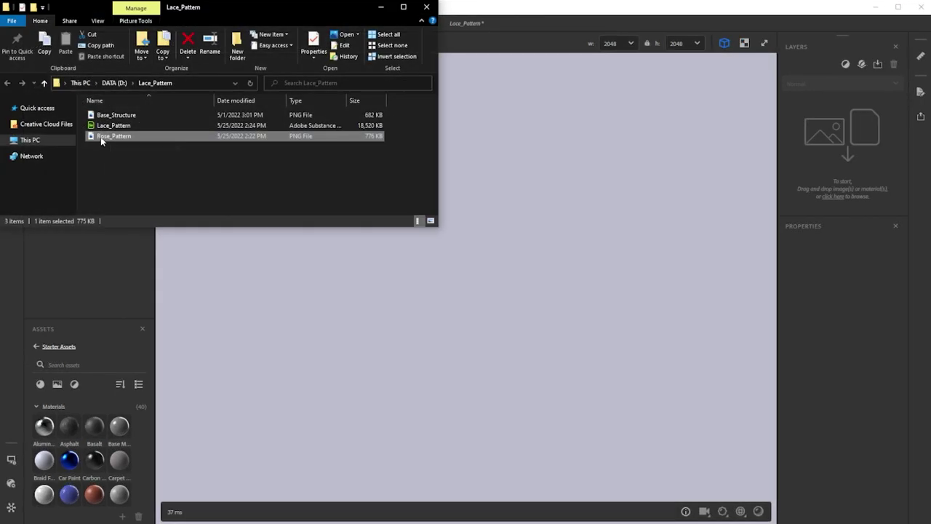
Step: Import Rose_Pattern.png into it as a plain bitmap layer
drag(102, 136, 825, 136)
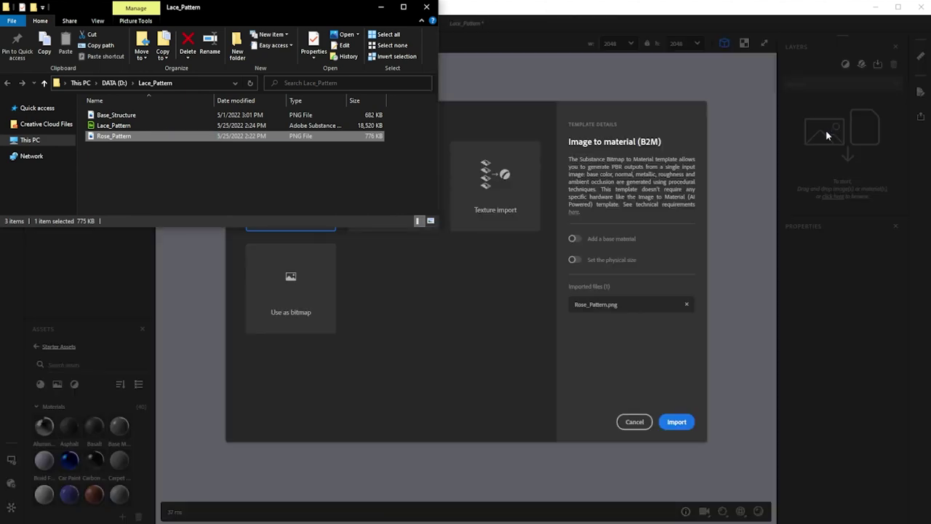
click(416, 335)
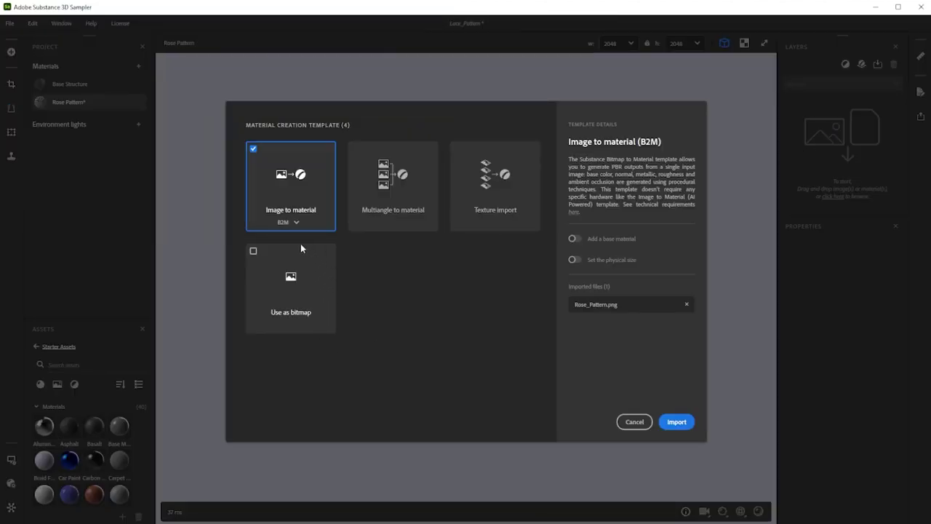
mouse_move(287, 317)
click(294, 288)
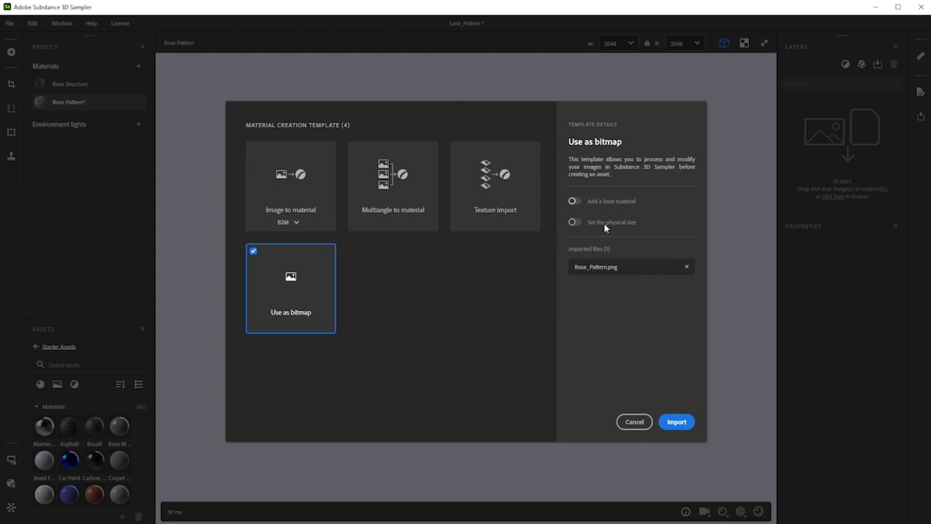
click(673, 424)
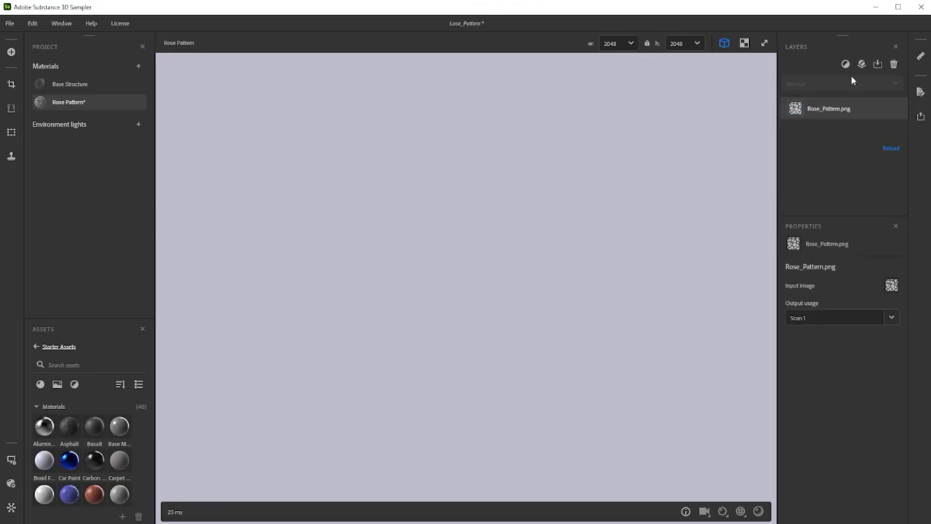
Step: Add an Embroidery filter with Color Count 1 and Custom Color mode
click(845, 64)
text(em)
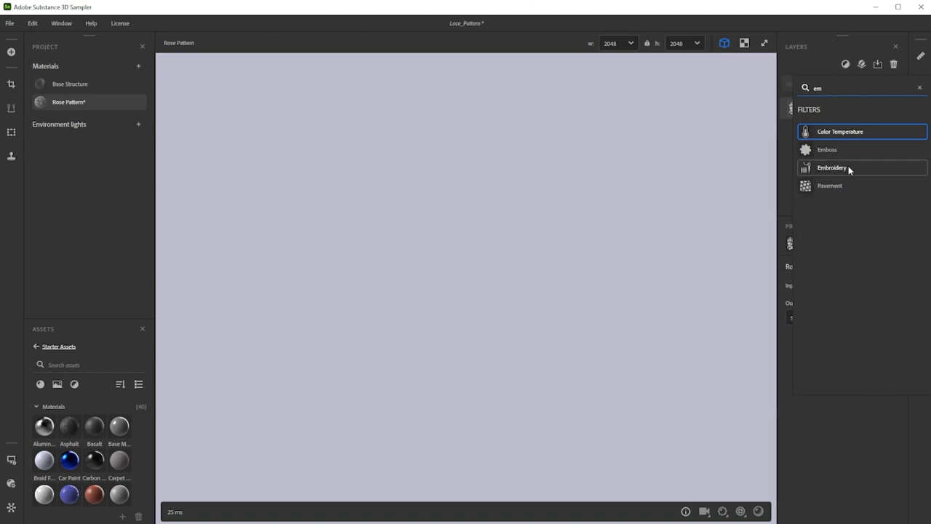
click(848, 166)
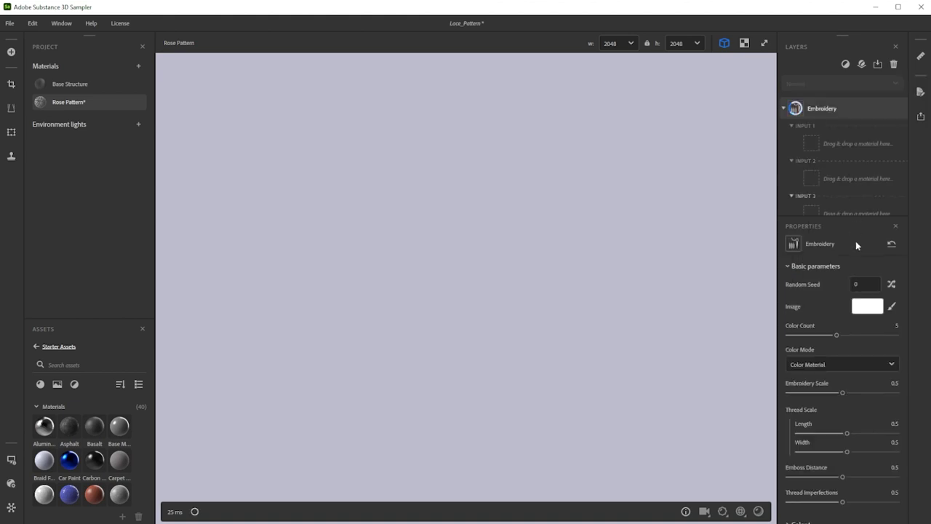
text(1)
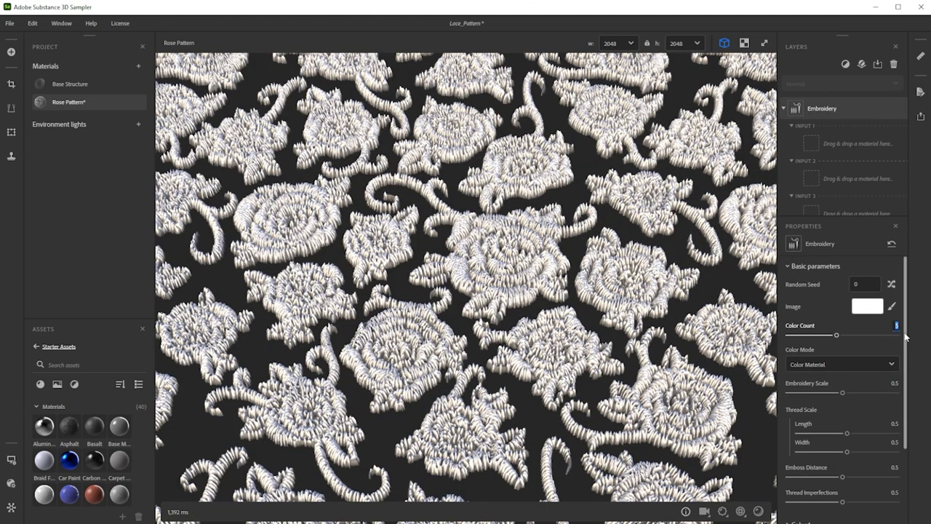
click(892, 365)
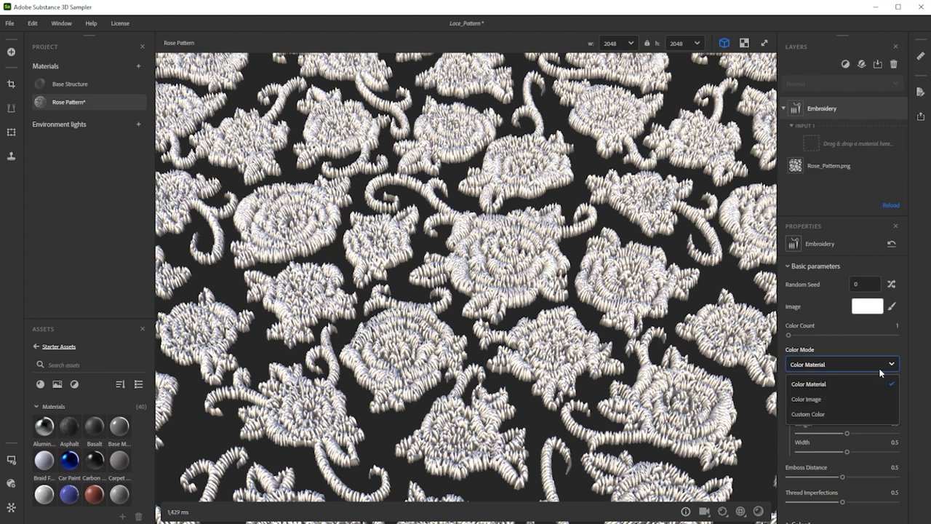
click(871, 413)
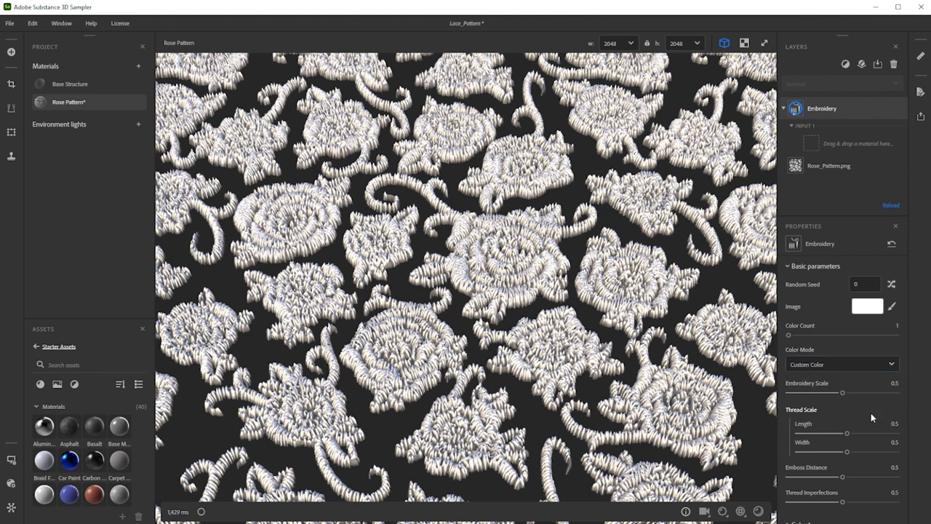
Step: Set Embroidery Scale 2, thread length 0, Emboss Distance 1 and Thread Imperfections 1
click(895, 384)
text(2)
key(Return)
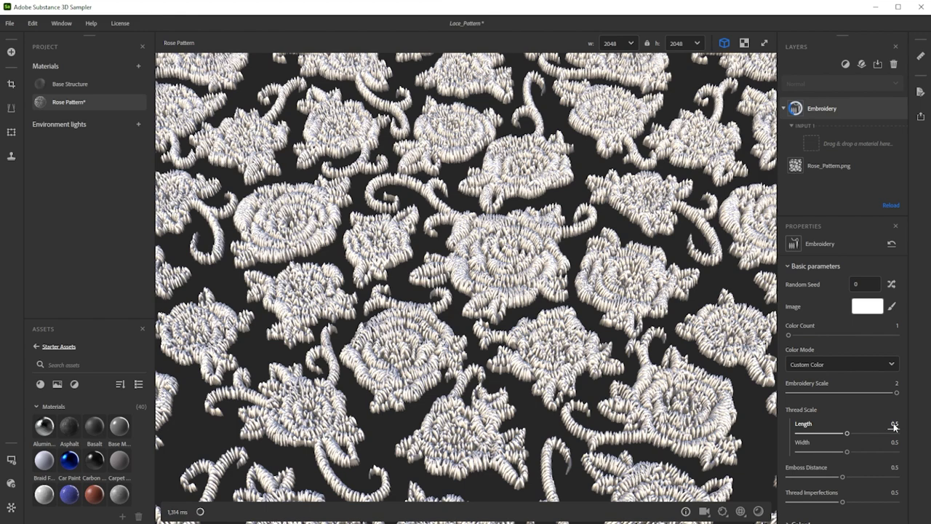
click(895, 425)
text(0)
key(Return)
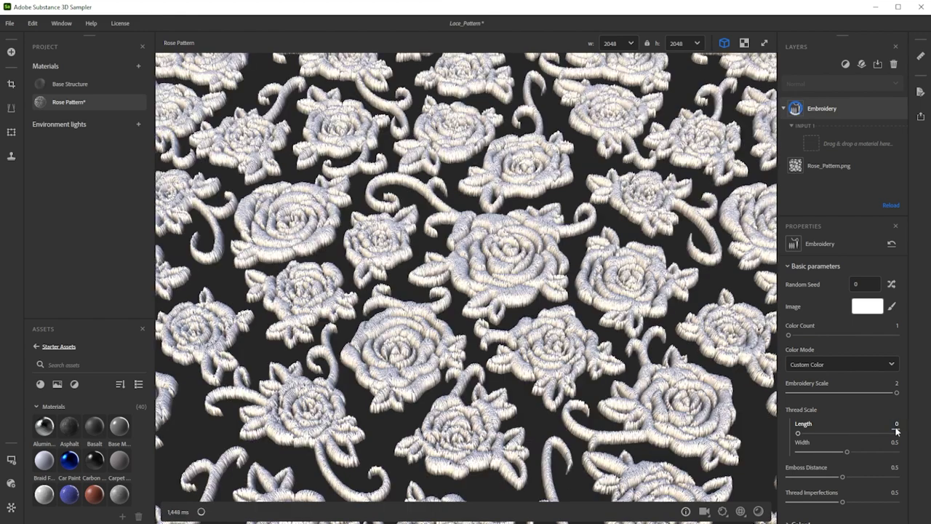
click(894, 467)
text(1)
key(Return)
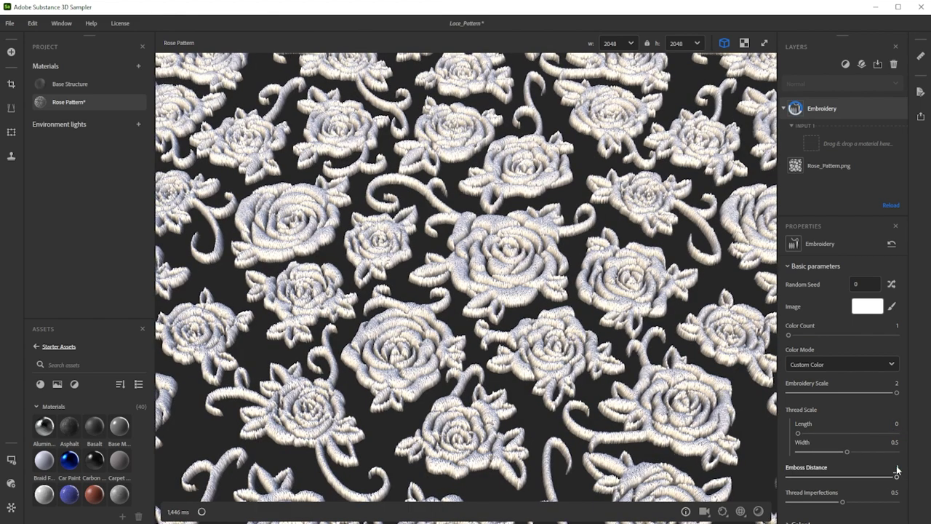
click(896, 498)
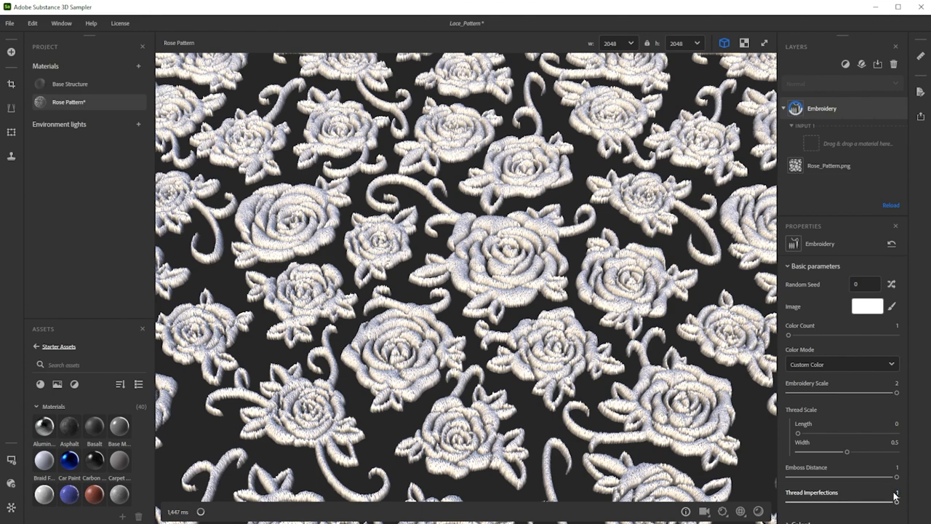
Step: Set Color 1's Height Position to 0.25 and save the project
scroll(897, 458, down, 1)
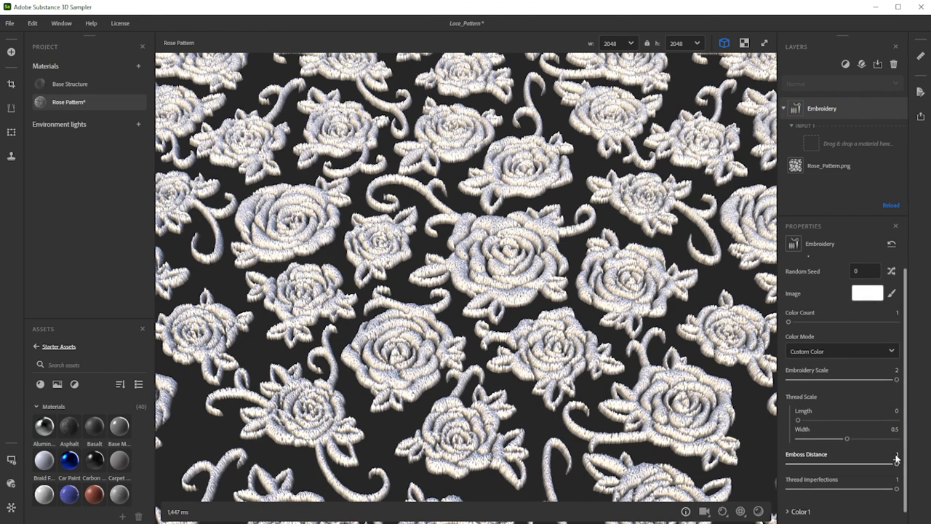
scroll(896, 458, down, 2)
click(887, 511)
scroll(898, 495, down, 5)
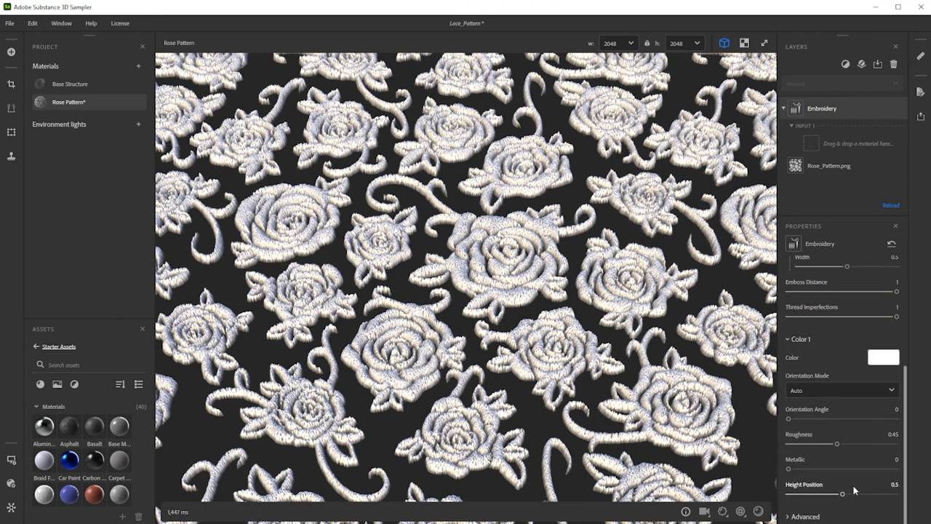
click(900, 488)
text(0.25)
key(Return)
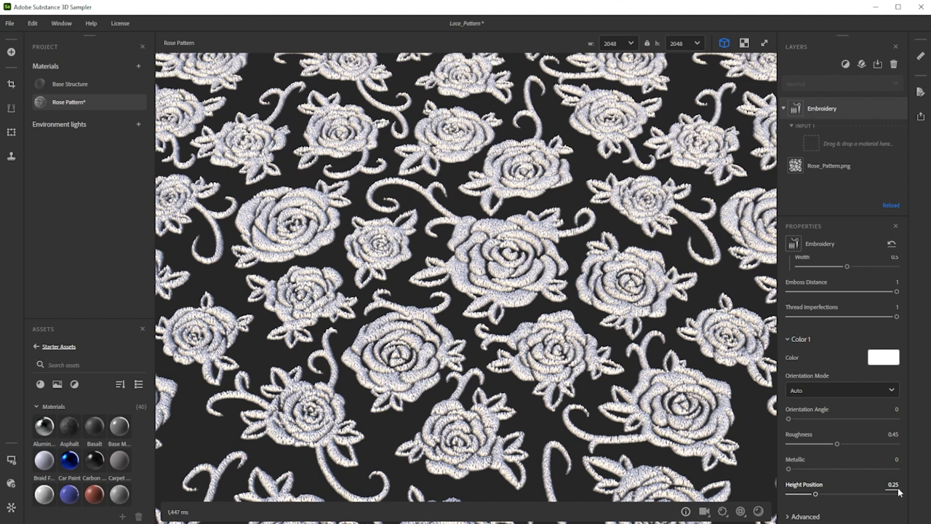
key(ctrl+s)
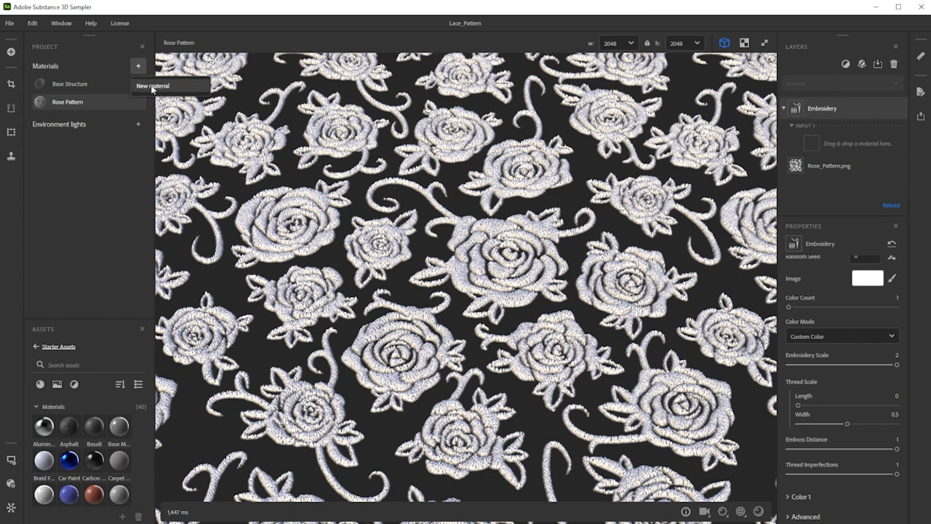
Step: Create a material named 'Lace' and layer Base Structure over Rose Pattern in it
click(138, 66)
right_click(75, 122)
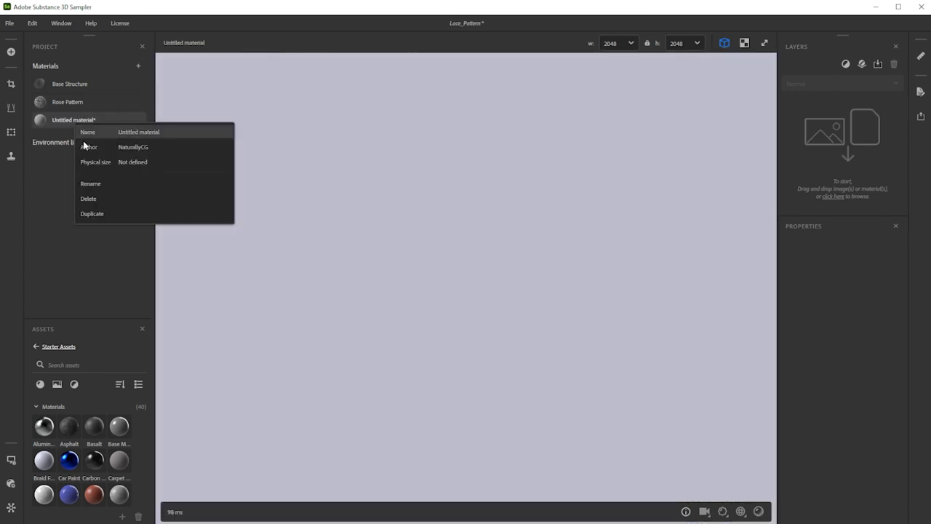
click(92, 183)
text(Lace)
key(Return)
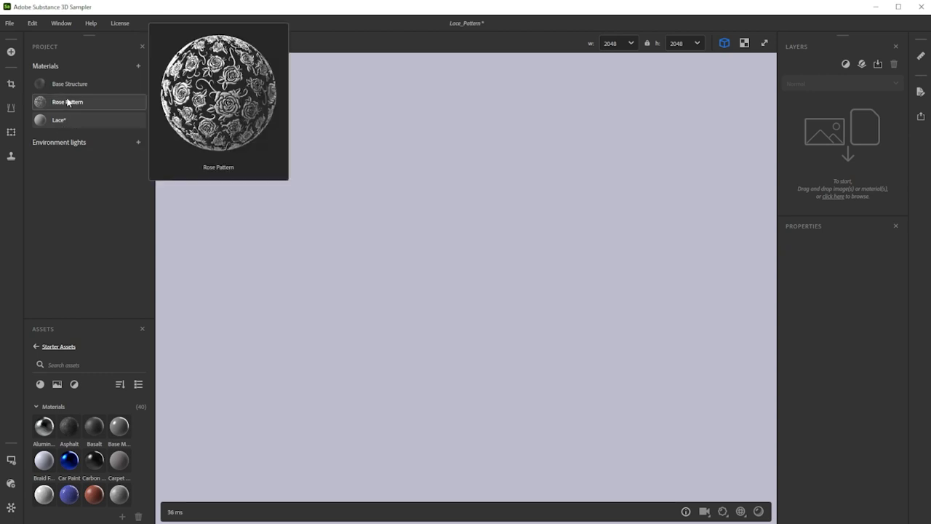
drag(73, 101, 829, 122)
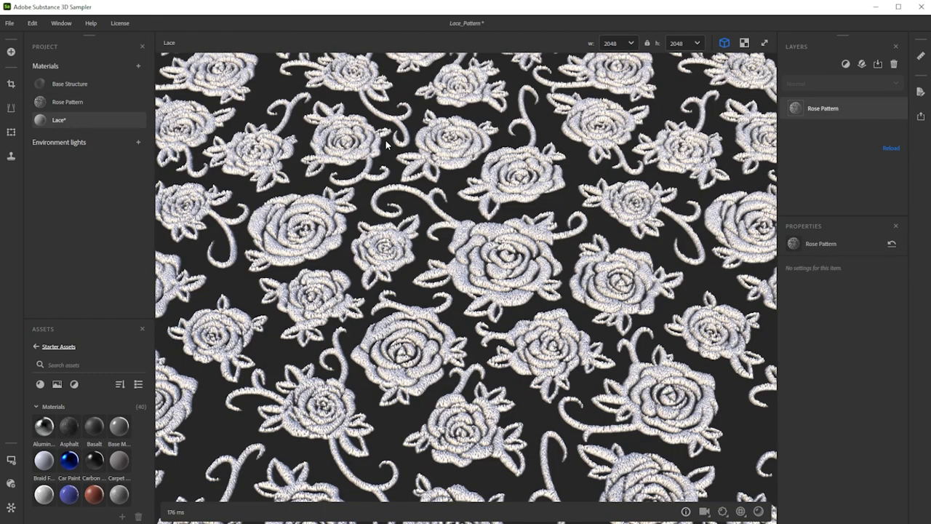
drag(80, 87, 815, 101)
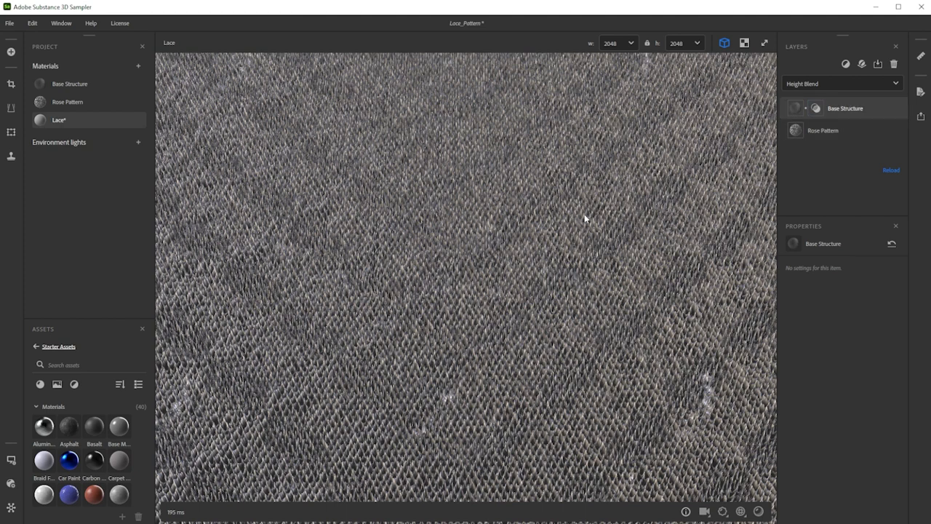
Step: Set the Height Blend Offset to 0.05, keeping Contrast at 0.9
click(813, 109)
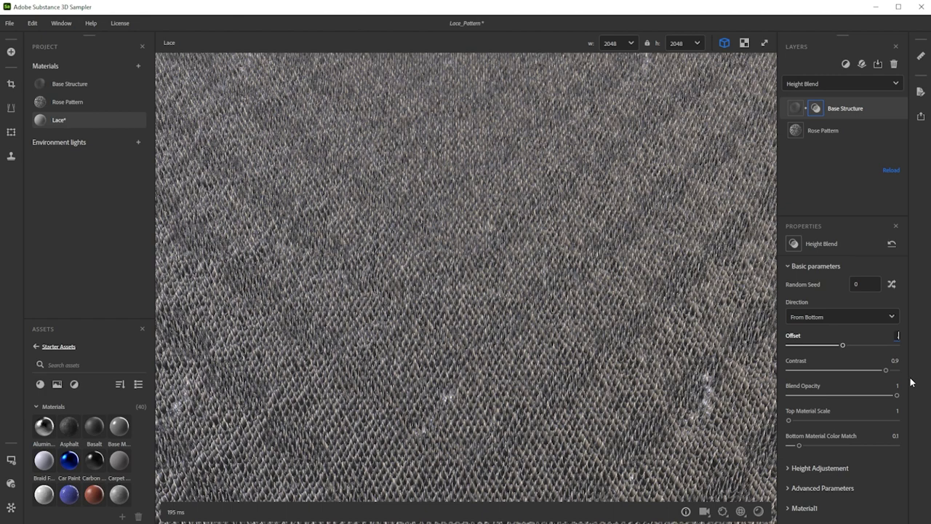
key(Return)
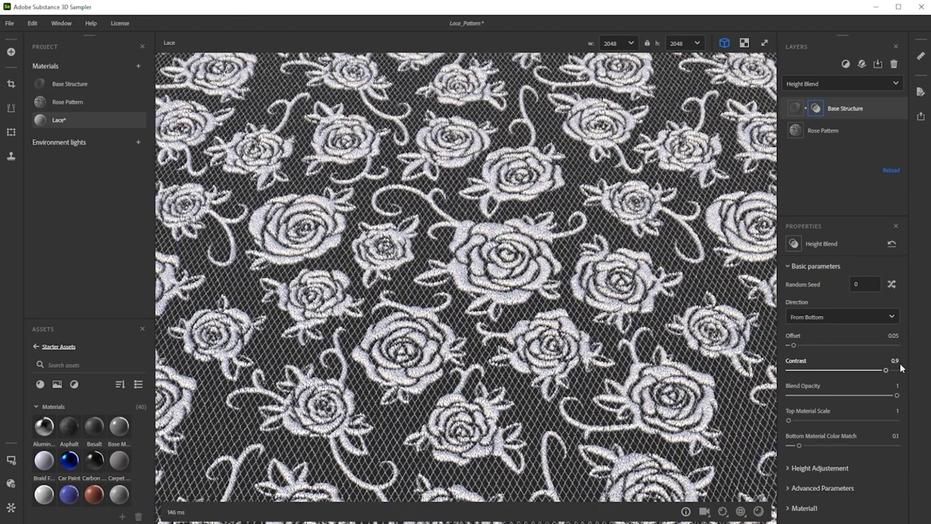
click(845, 65)
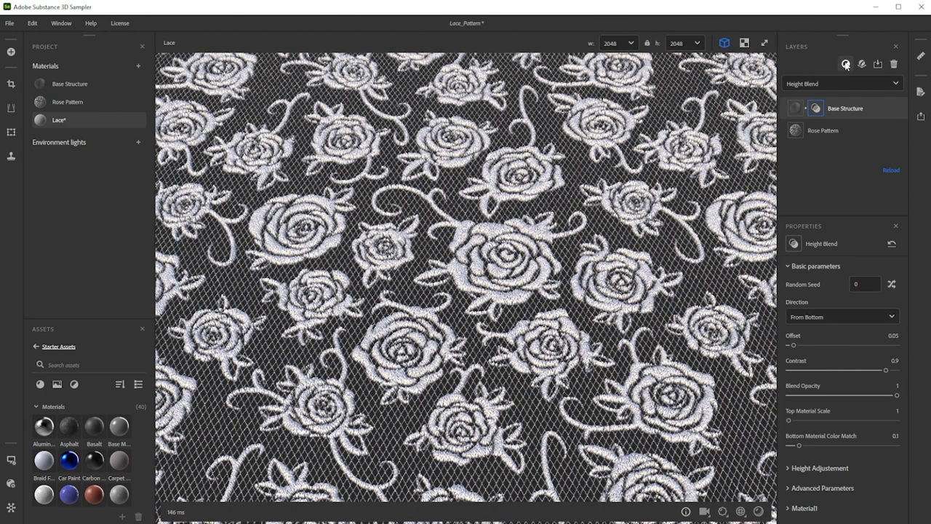
Step: Add a Warp layer of type Warp with a low intensity of 0.025
text(warp)
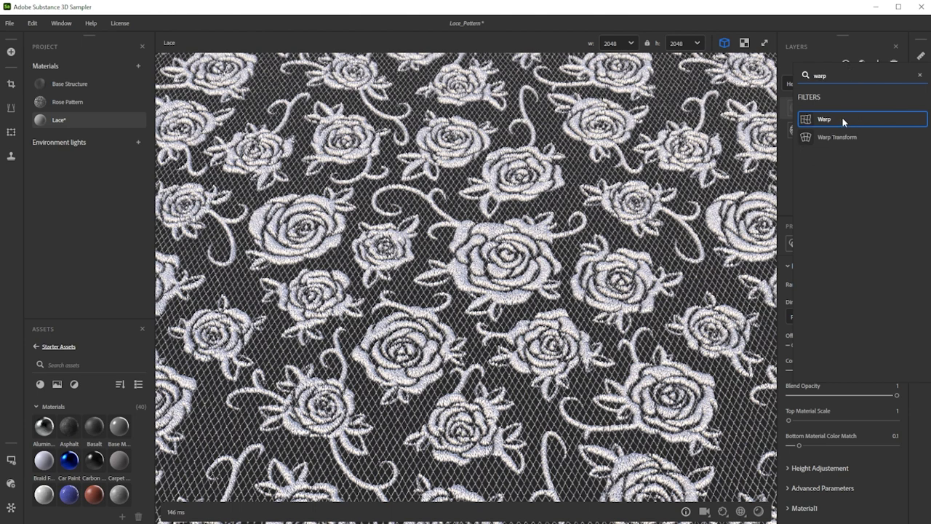
click(835, 119)
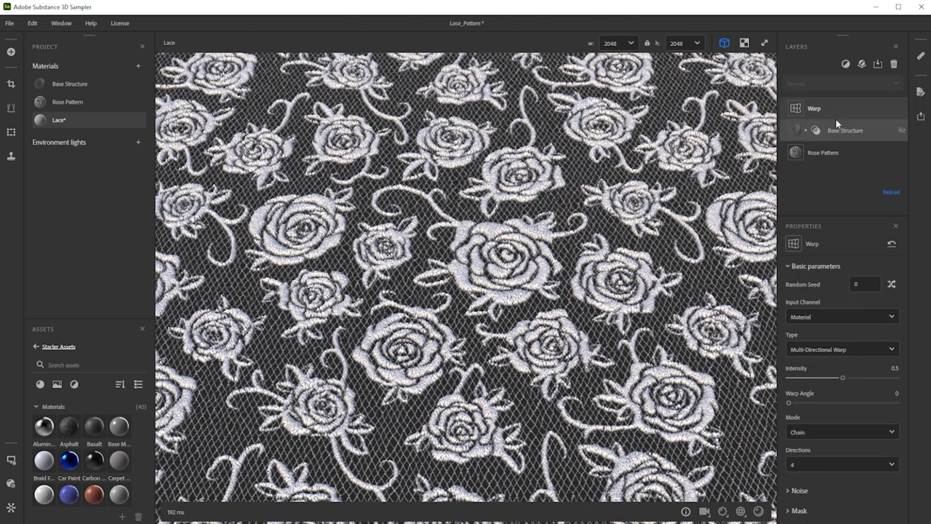
click(860, 353)
click(855, 366)
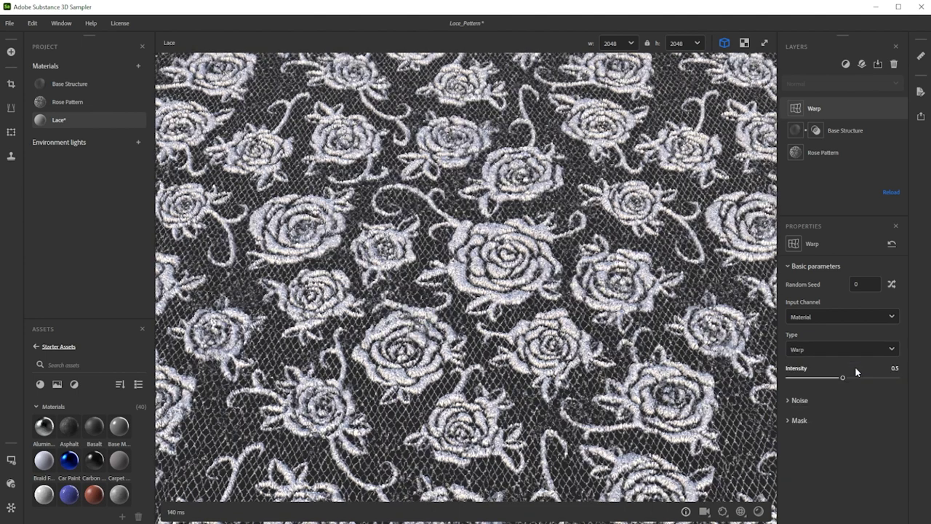
click(894, 370)
key(BackSpace)
text(.02)
key(Return)
Step: Give the warp Perlin noise at scale 15 and preview the lace on the Rounded Cylinder
click(865, 400)
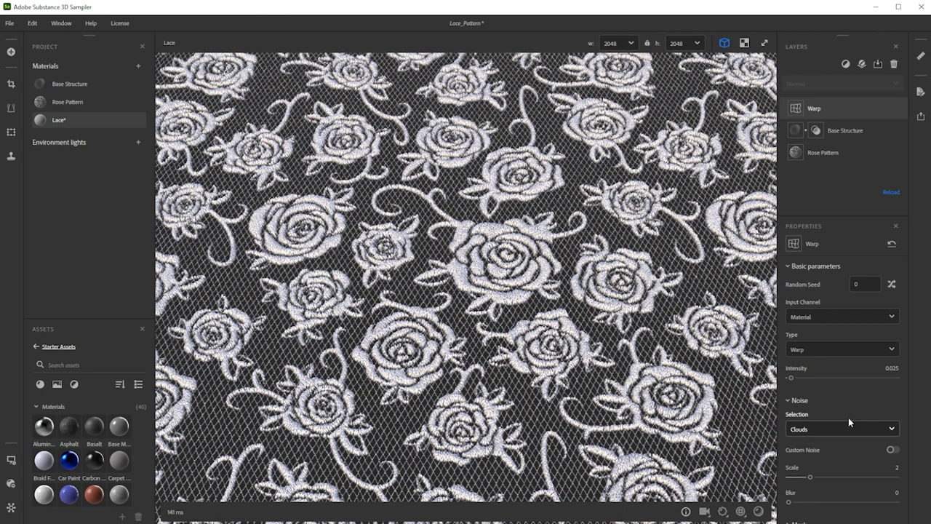
click(862, 429)
scroll(847, 404, down, 2)
click(844, 405)
click(896, 469)
text(15)
key(Return)
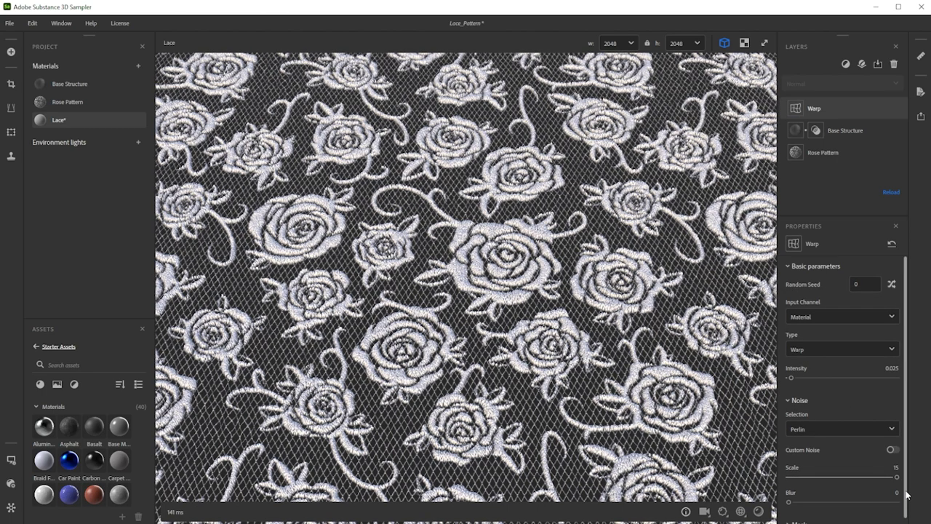
click(11, 460)
click(72, 291)
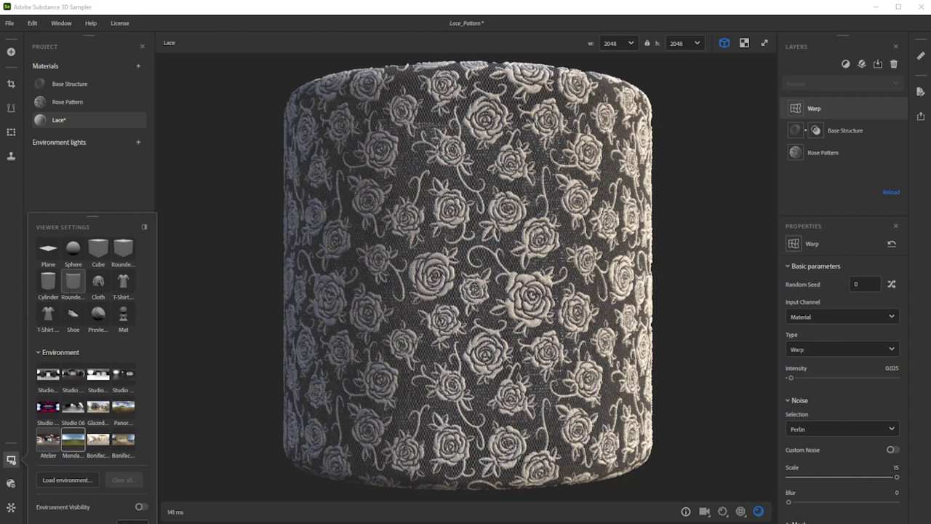
Step: Light the cylinder with the bright Bonifacio street environment, rotated so the lace is evenly lit
click(128, 442)
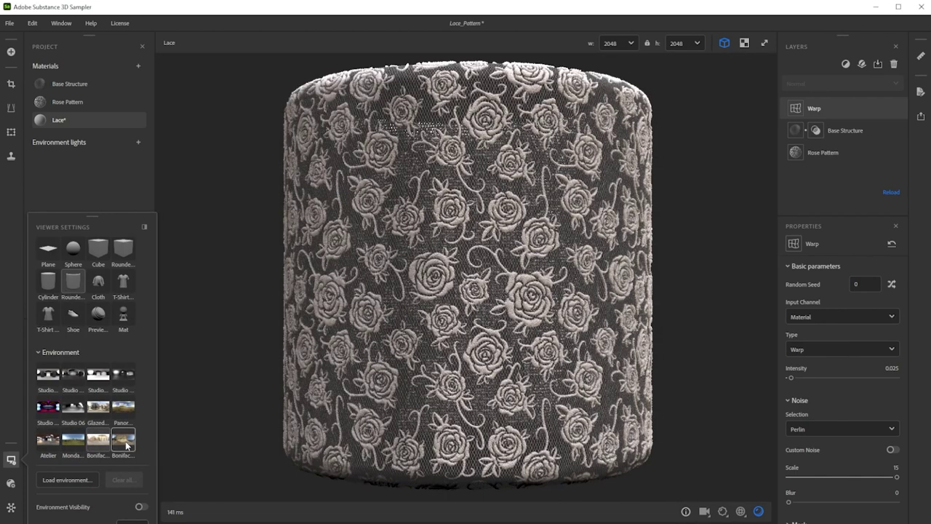
click(126, 445)
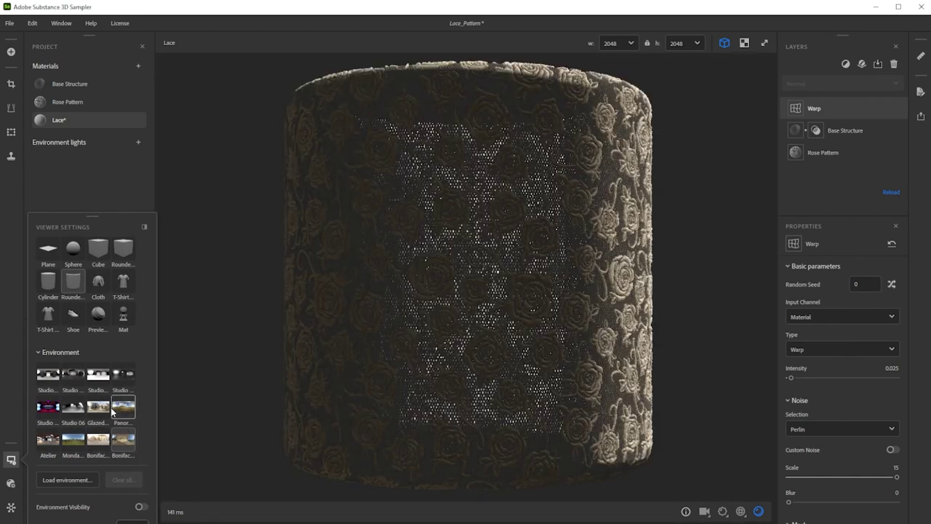
click(102, 446)
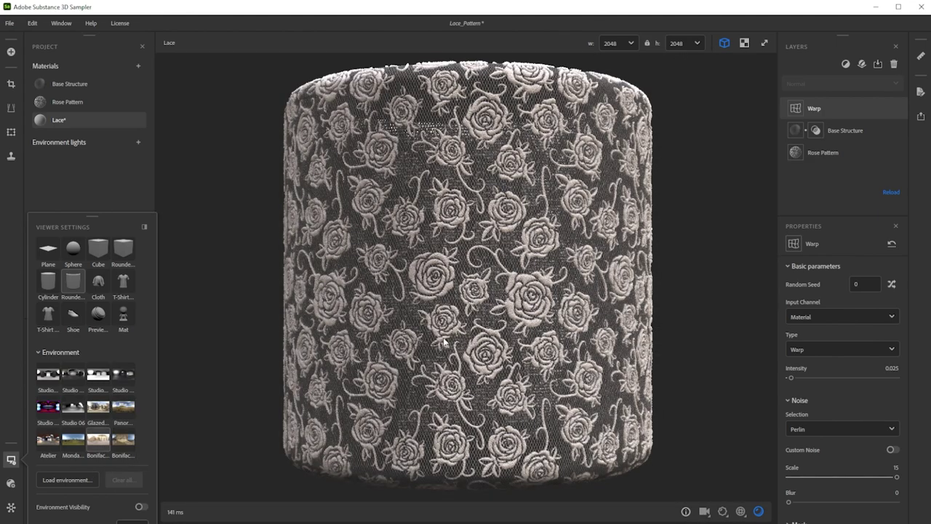
shift+right_drag(503, 336, 641, 335)
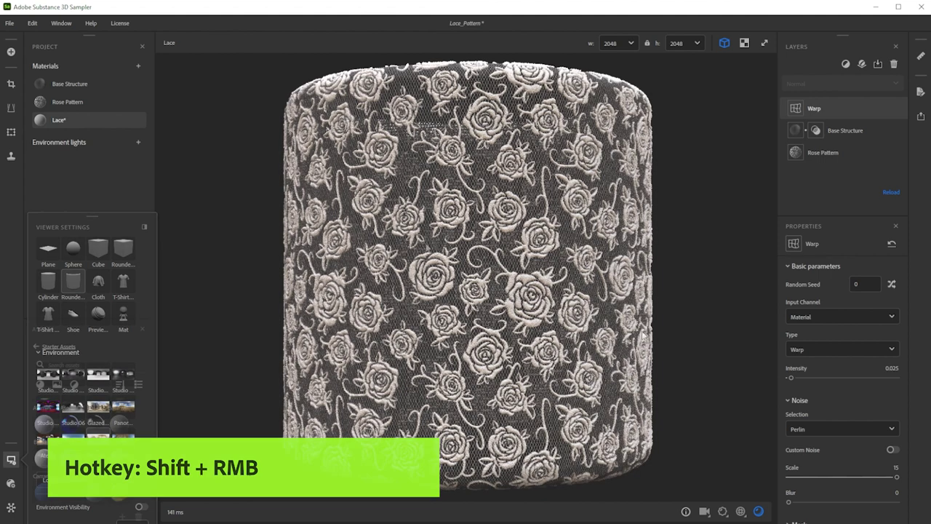
click(10, 51)
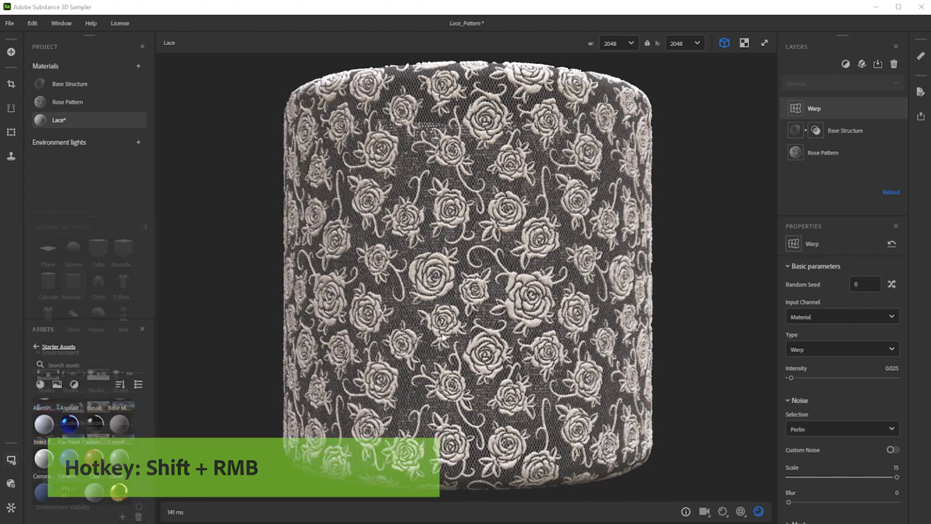
Step: Save the project as Lace_Pattern, replacing the old file, and send Lace to Substance 3D Designer
click(10, 22)
click(14, 126)
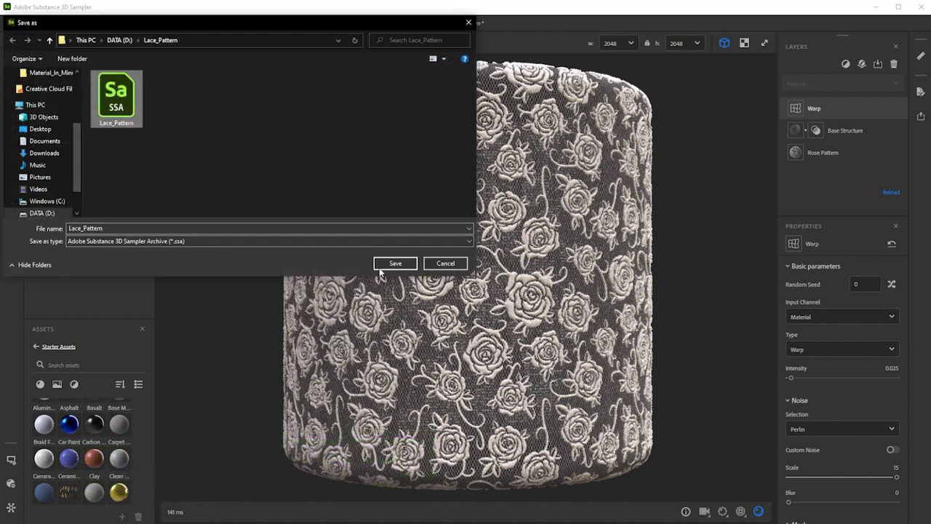
click(391, 263)
click(504, 268)
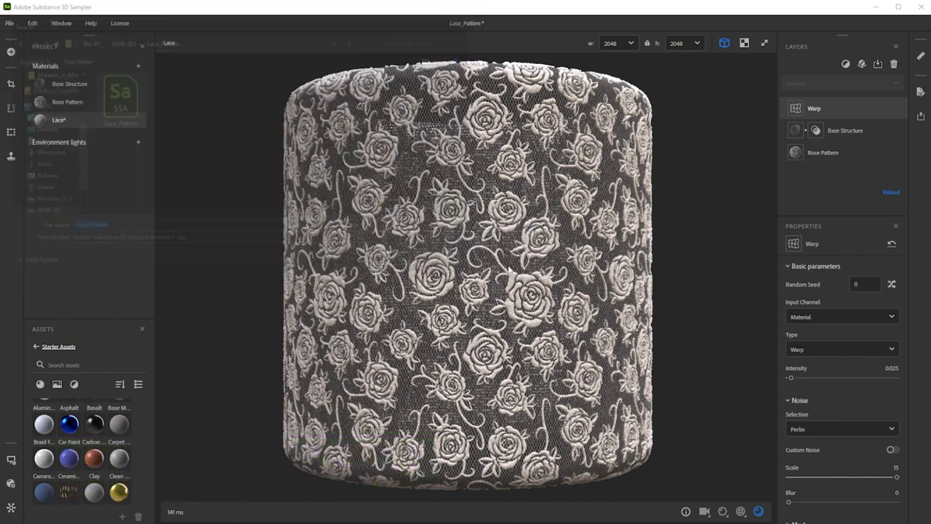
click(921, 115)
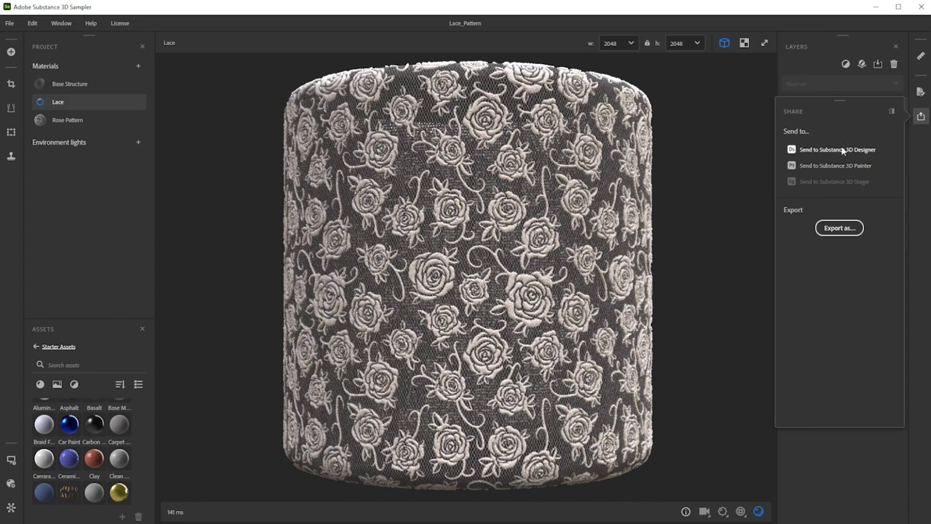
click(842, 149)
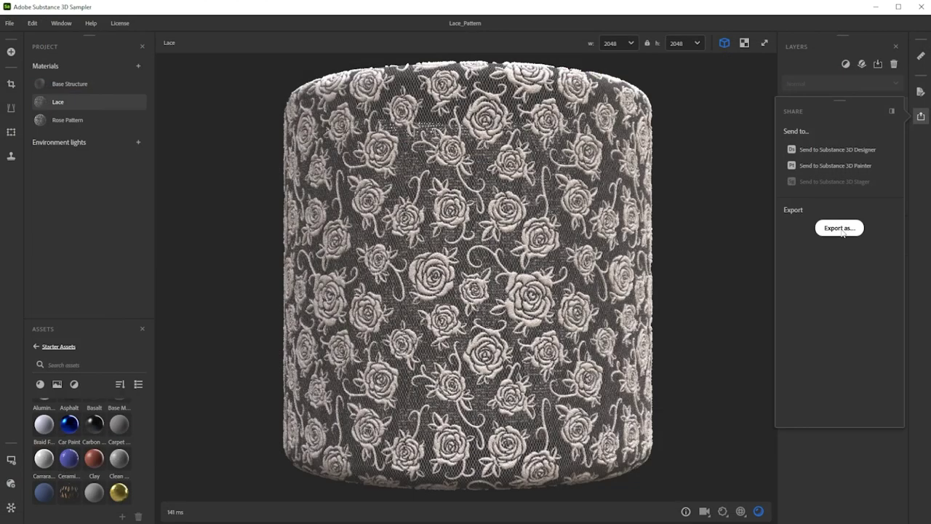
Step: Export Lace to D:\Lace_Pattern as a .sbsar file, then again as PNG textures
click(839, 228)
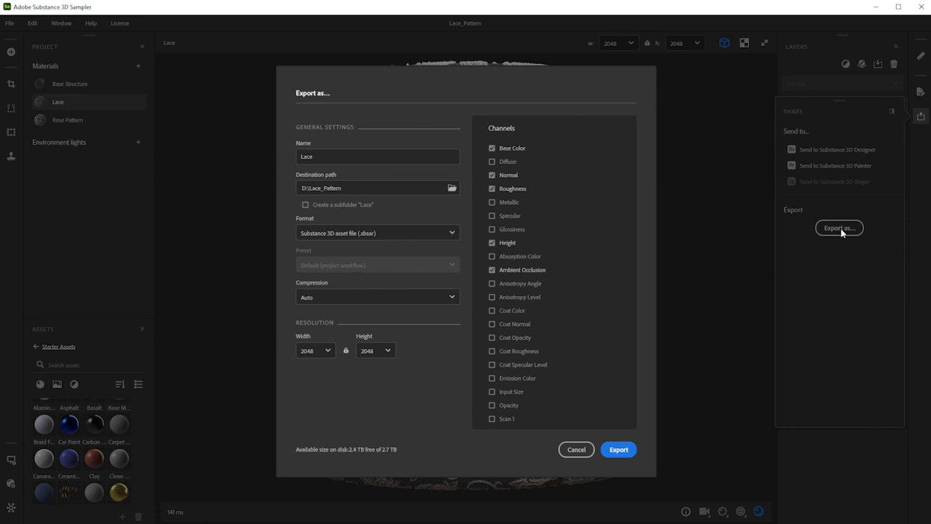
click(627, 454)
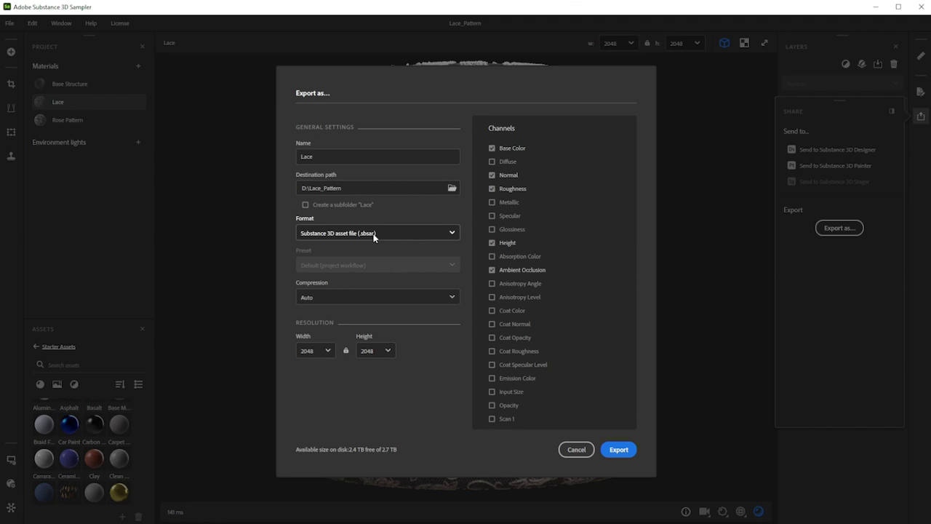
click(373, 232)
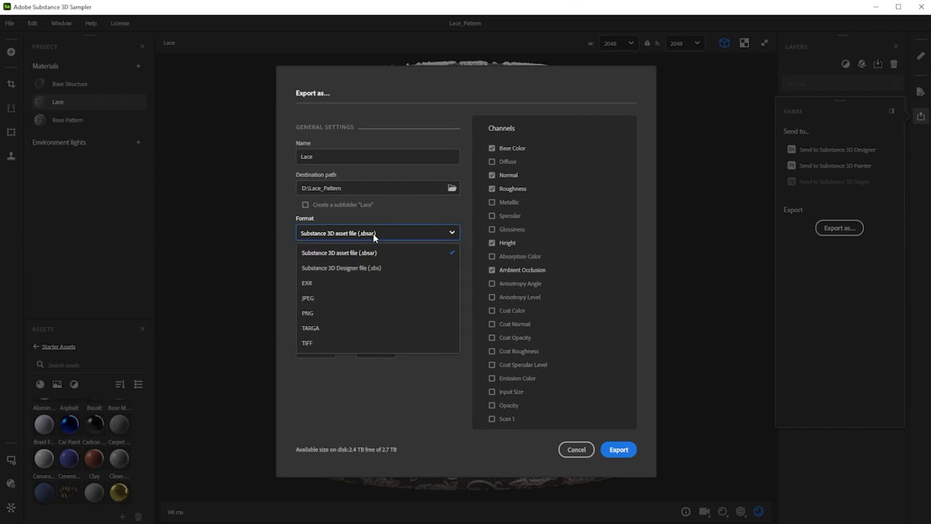
click(340, 312)
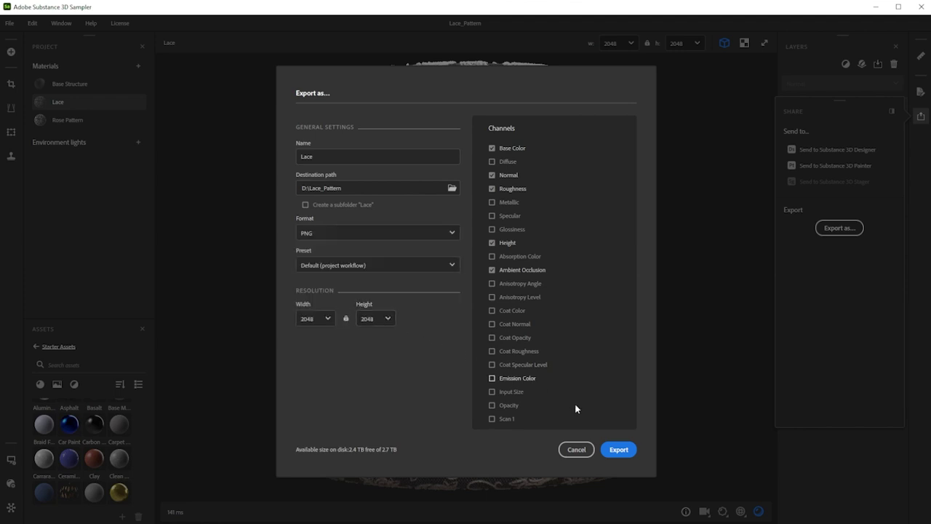
click(618, 449)
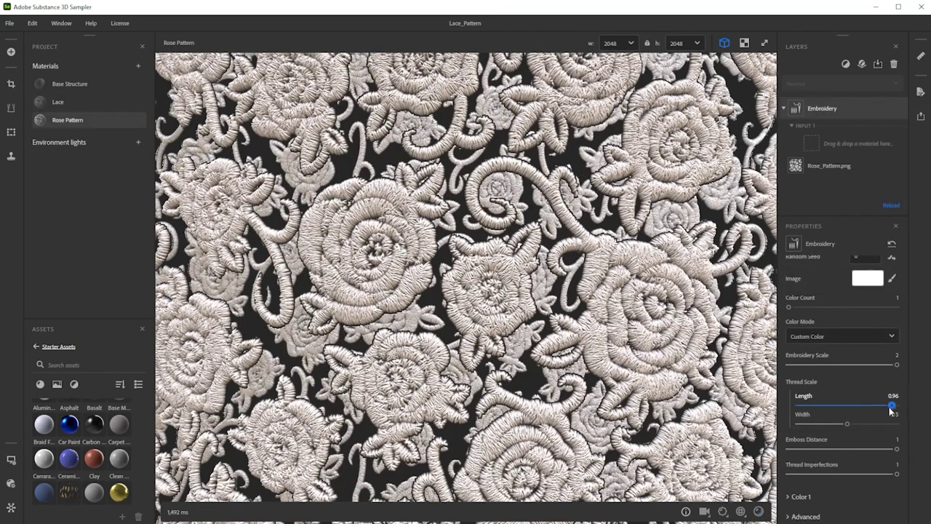
Step: Widen the threads, set imperfections to about 0.42 and emboss distance 0.92, then try a rose-bud design
drag(827, 426, 833, 426)
click(832, 474)
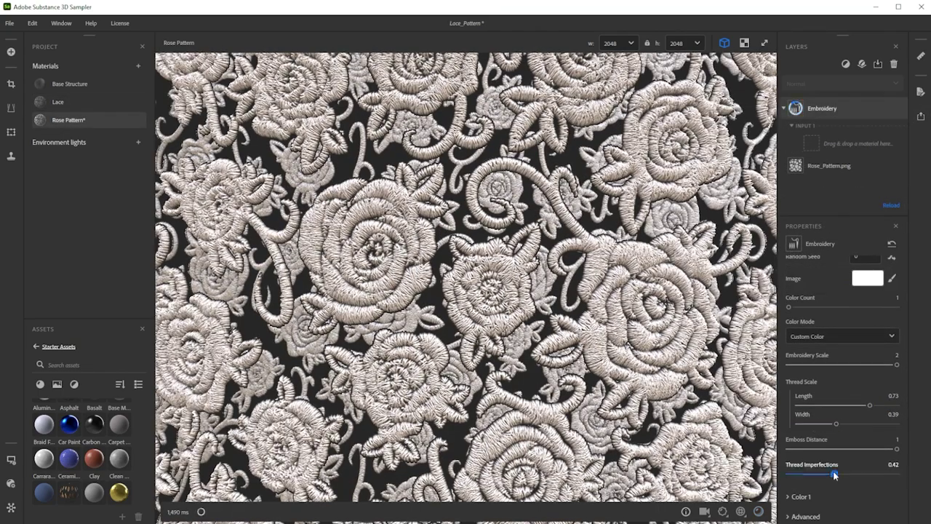
drag(896, 448, 887, 448)
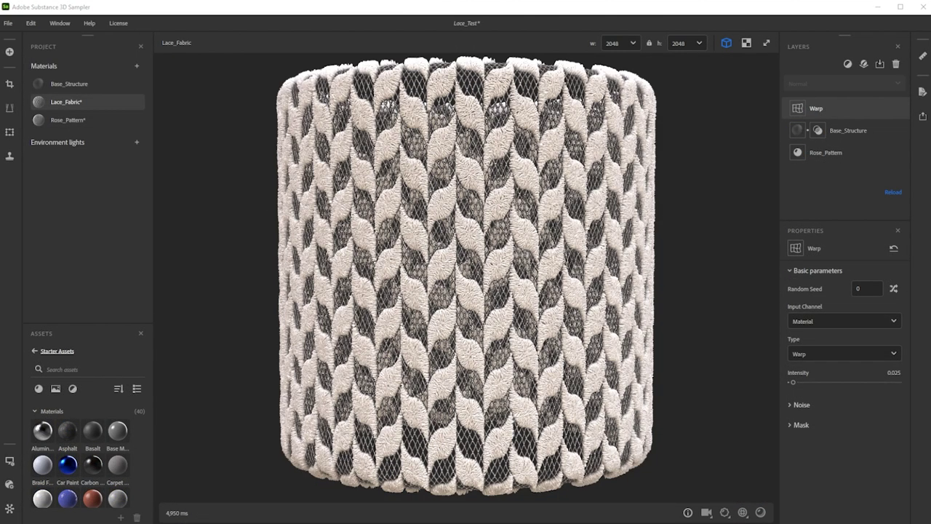
click(64, 125)
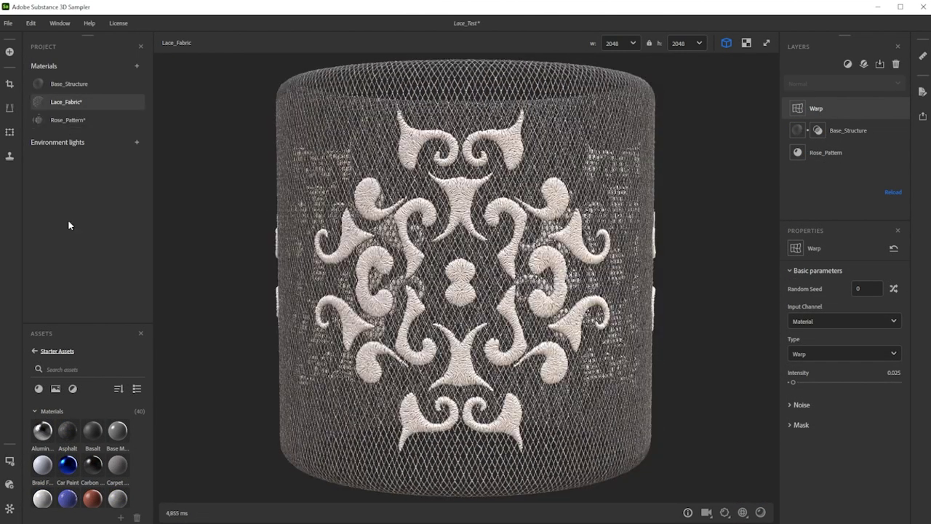